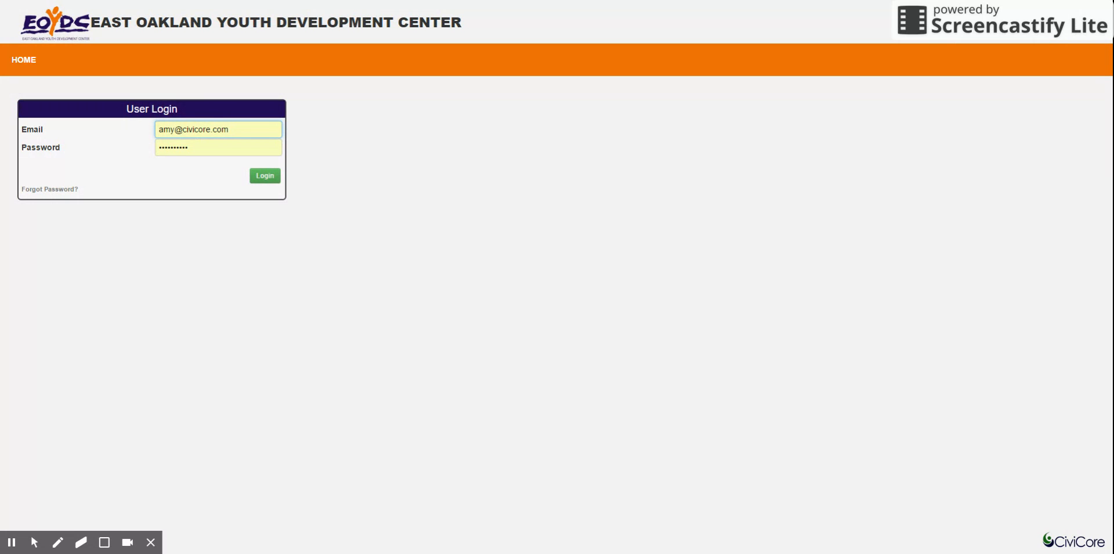
{"action": "left_click", "coordinate": [54, 189]}
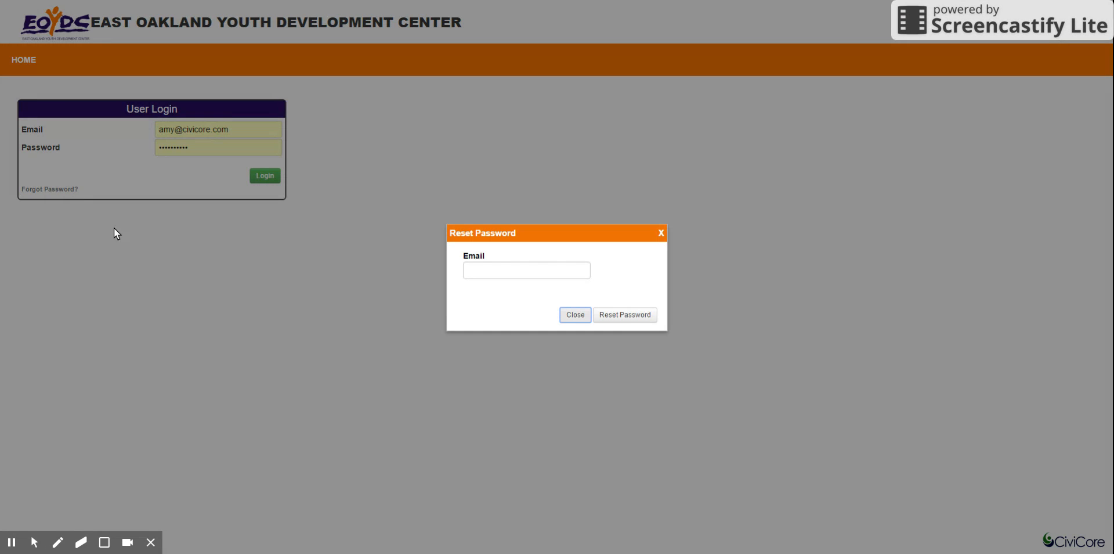
{"action": "left_click", "coordinate": [502, 267]}
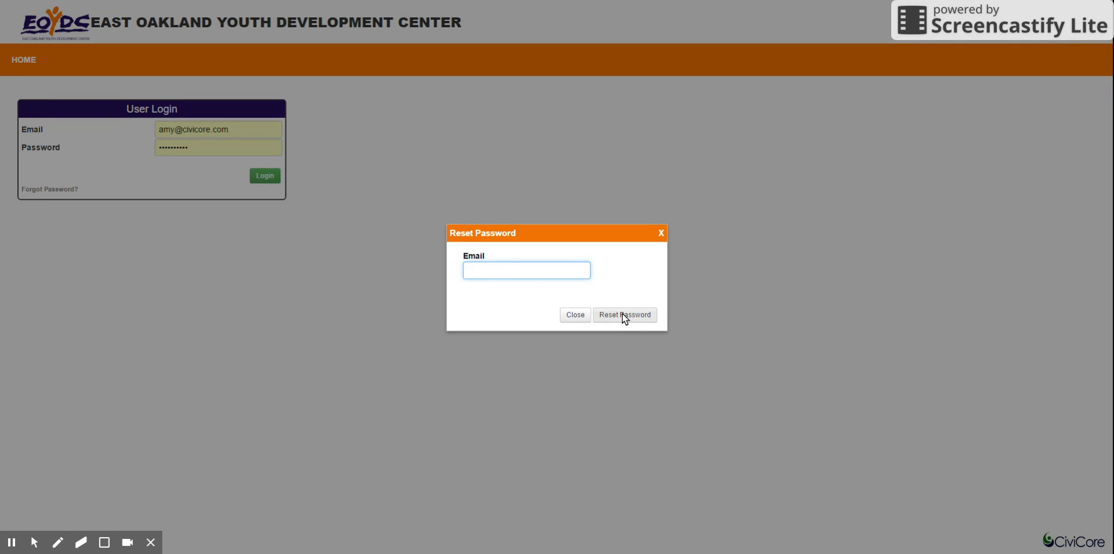
{"action": "left_click", "coordinate": [571, 318]}
Replace the prefilled account password in the login form and log in.
{"action": "left_click_drag", "start_coordinate": [190, 150], "coordinate": [124, 149]}
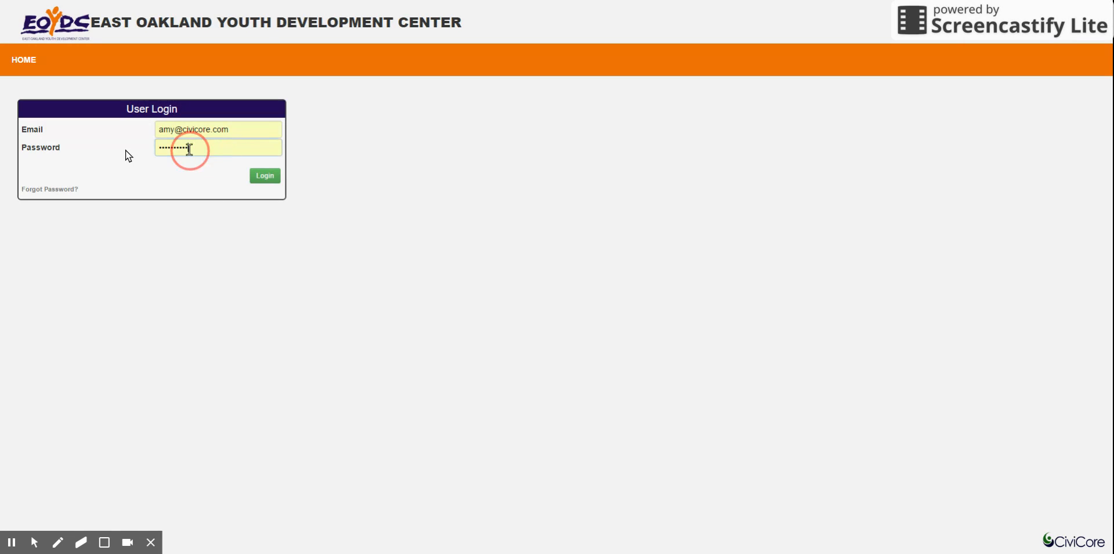
{"action": "type", "text": "••••"}
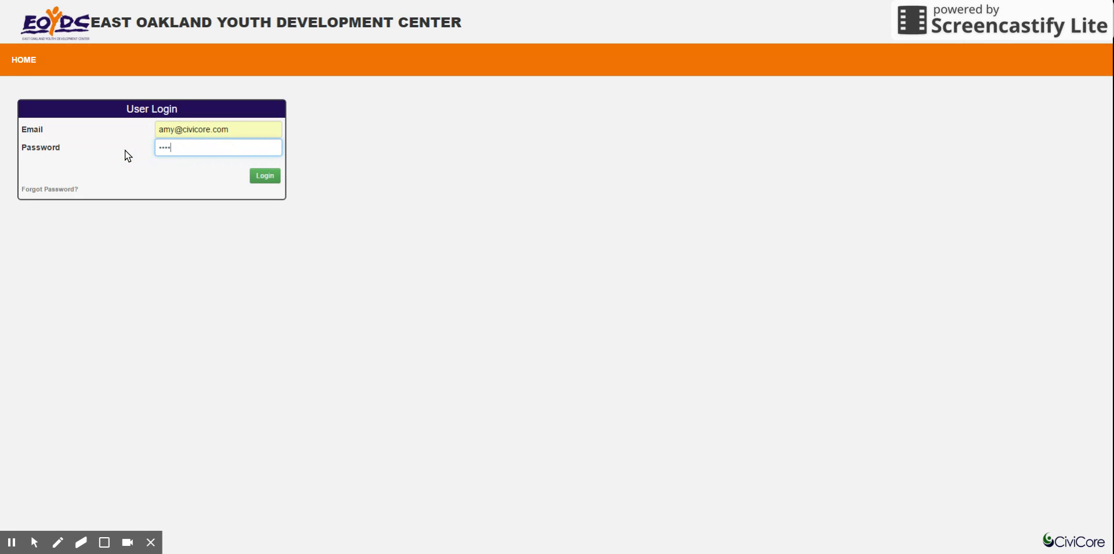
{"action": "left_click", "coordinate": [263, 181]}
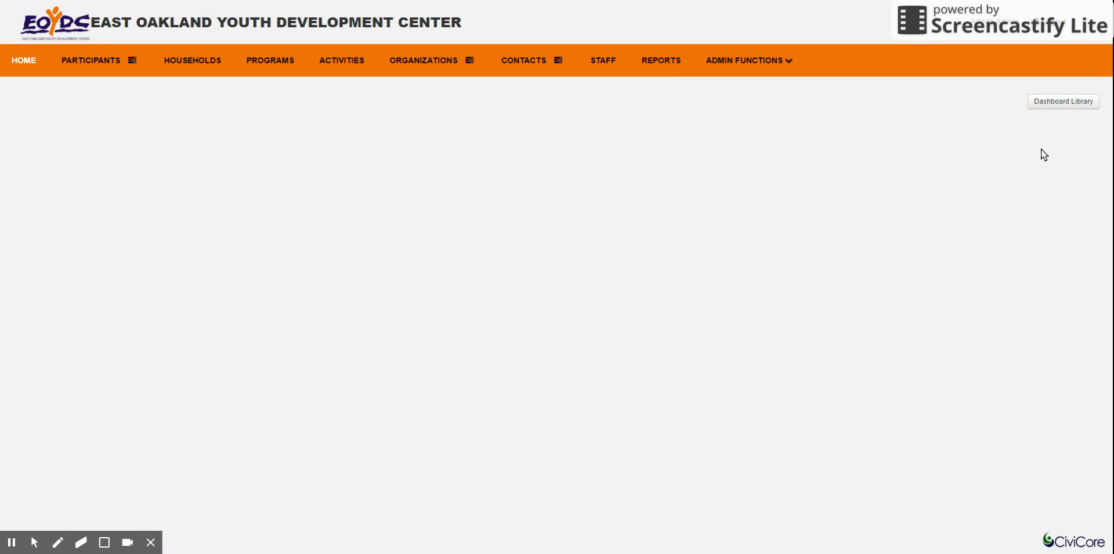
Add the Upcoming Events, System Links, Announcements and Reminders widgets from the dashboard library to the home page.
{"action": "left_click", "coordinate": [1047, 102]}
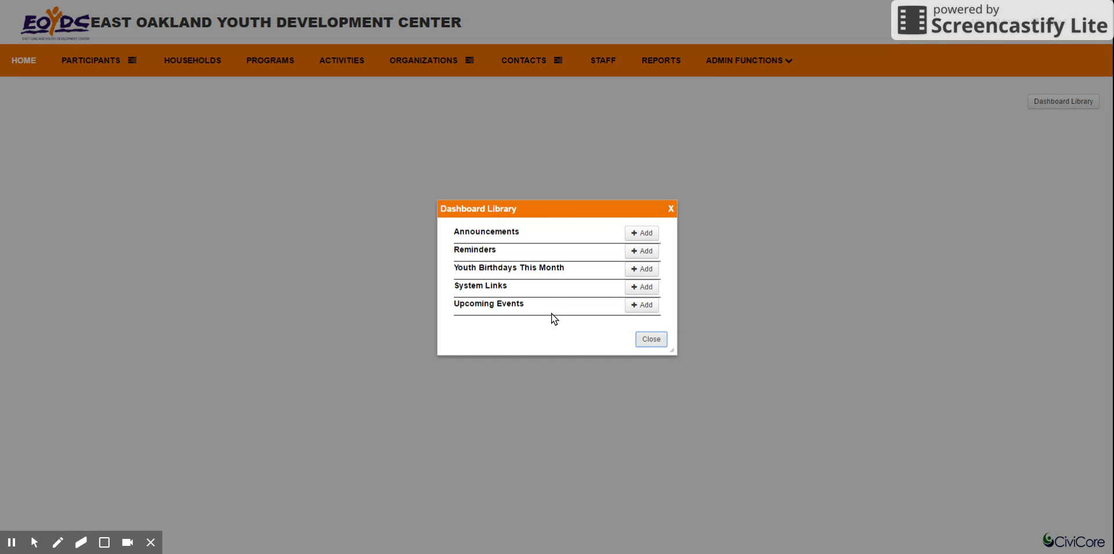
{"action": "left_click", "coordinate": [641, 305]}
{"action": "left_click", "coordinate": [643, 288]}
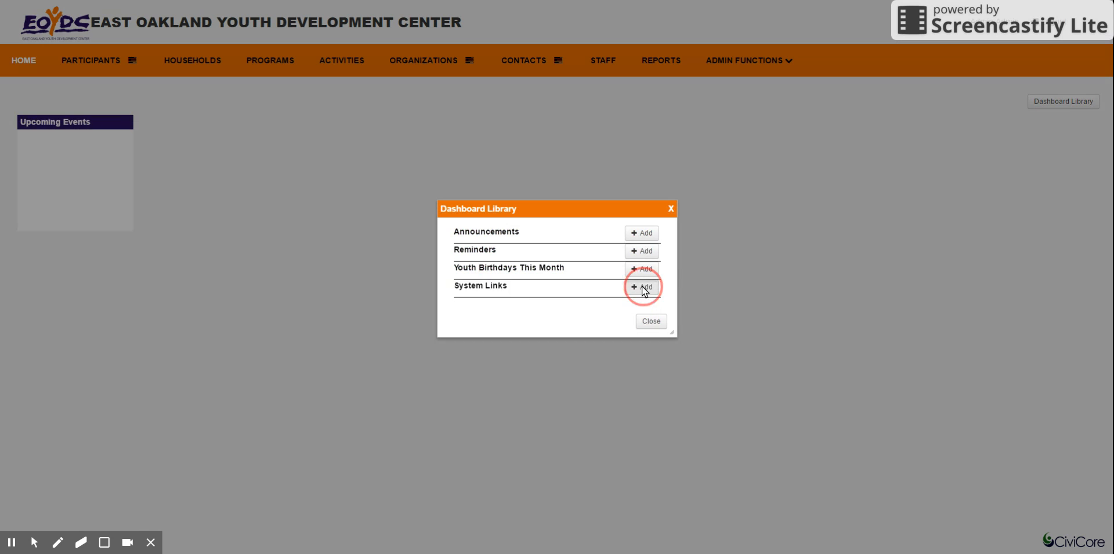
{"action": "left_click", "coordinate": [643, 233]}
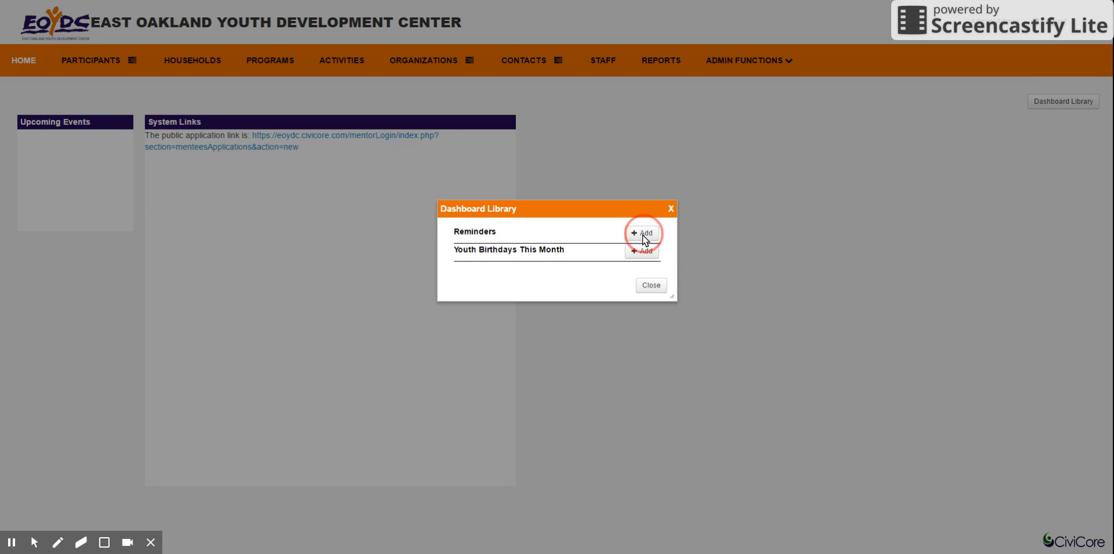
{"action": "left_click", "coordinate": [645, 233]}
{"action": "left_click", "coordinate": [652, 269]}
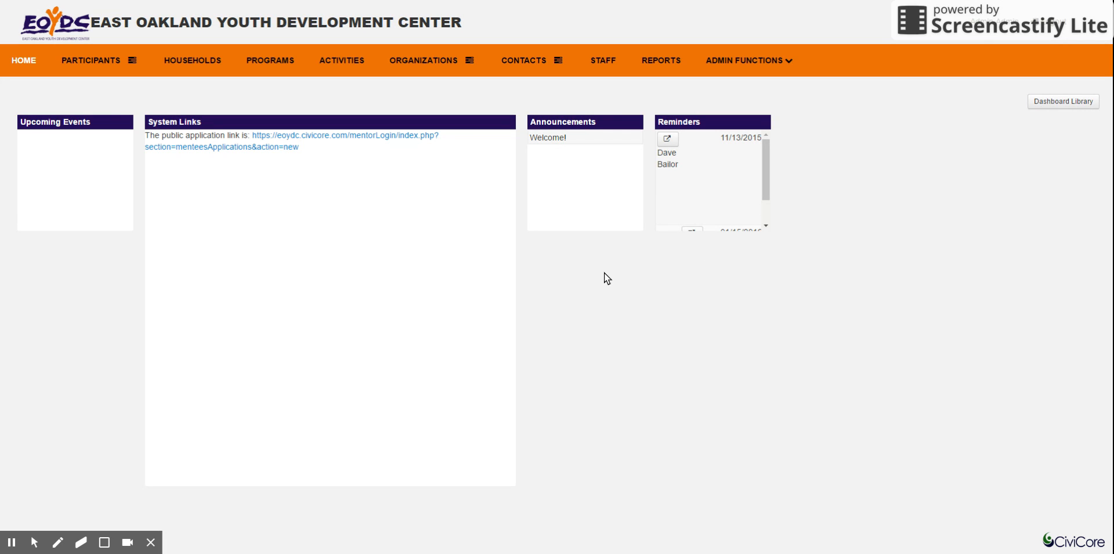
Widen the Reminders widget by two increments and reduce the System Links widget's height by two increments.
{"action": "left_click", "coordinate": [757, 110]}
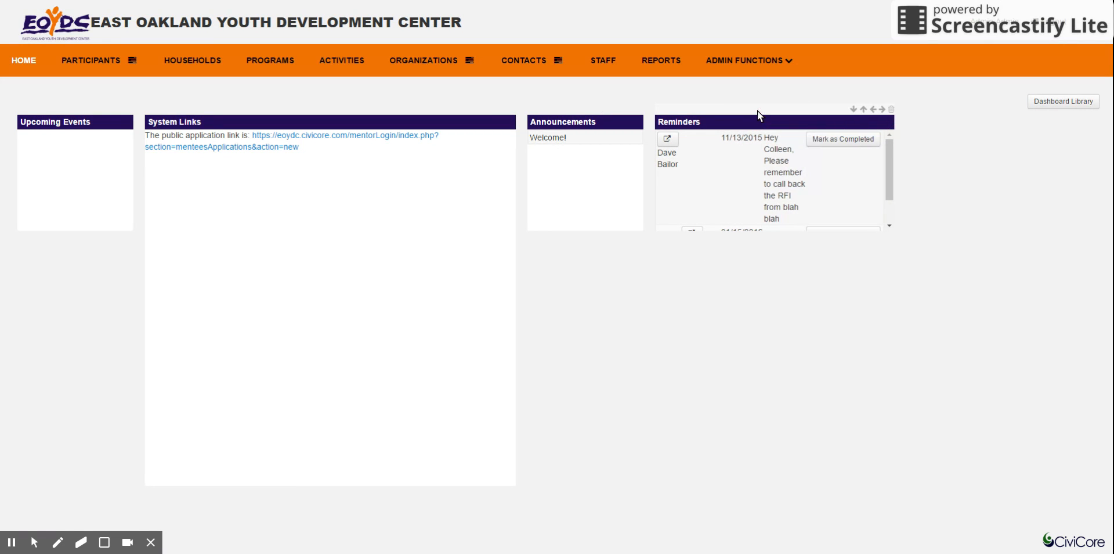
{"action": "left_click", "coordinate": [886, 110]}
{"action": "left_click", "coordinate": [988, 109]}
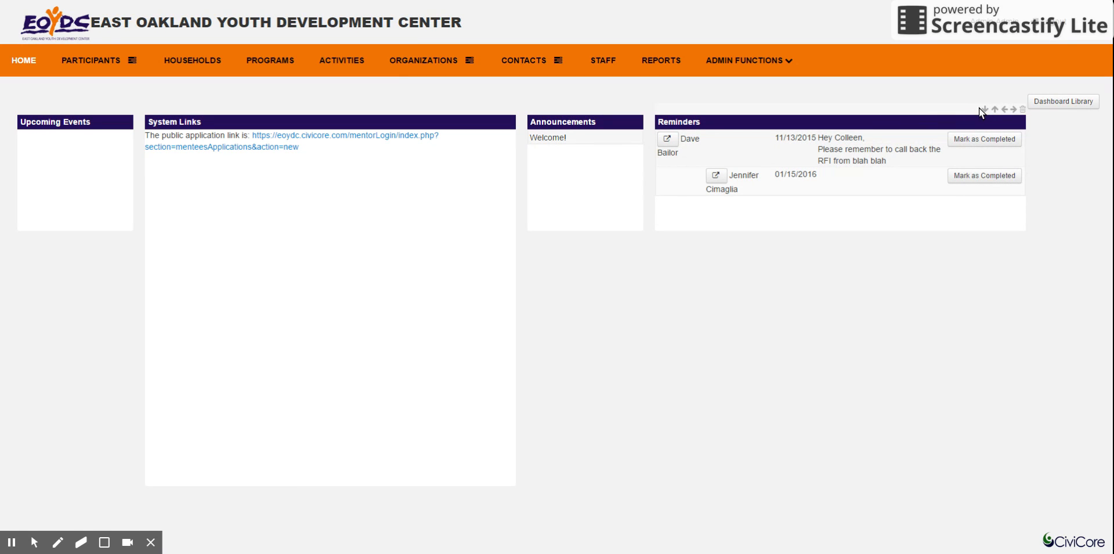
{"action": "left_click", "coordinate": [982, 108]}
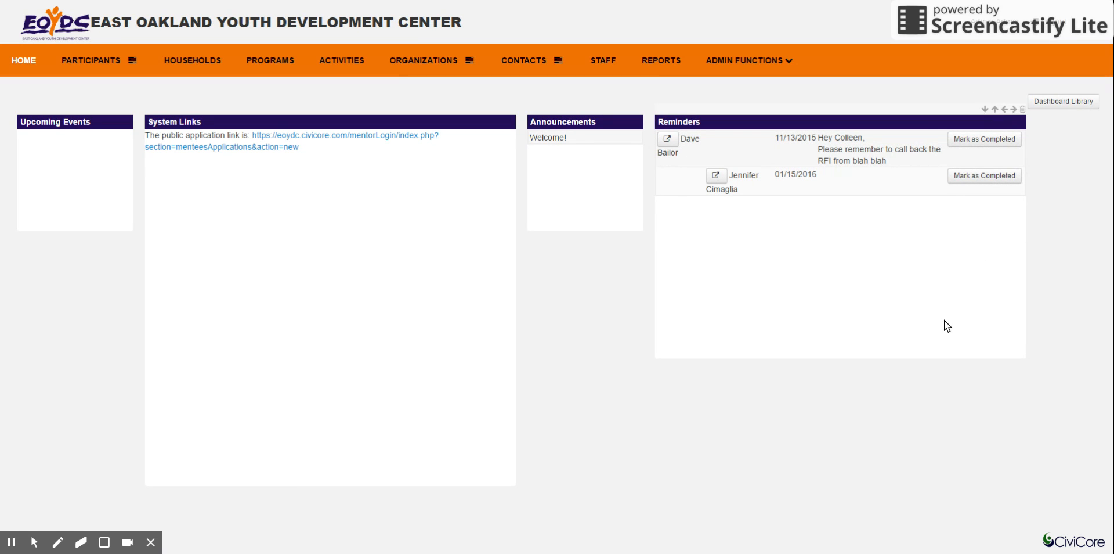
{"action": "left_click", "coordinate": [996, 109]}
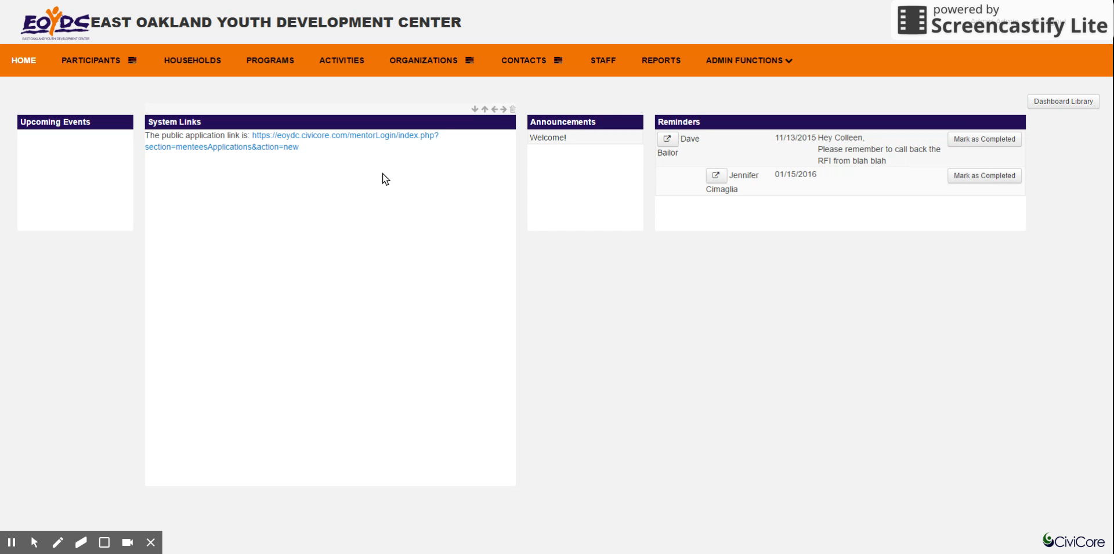
{"action": "left_click", "coordinate": [485, 110]}
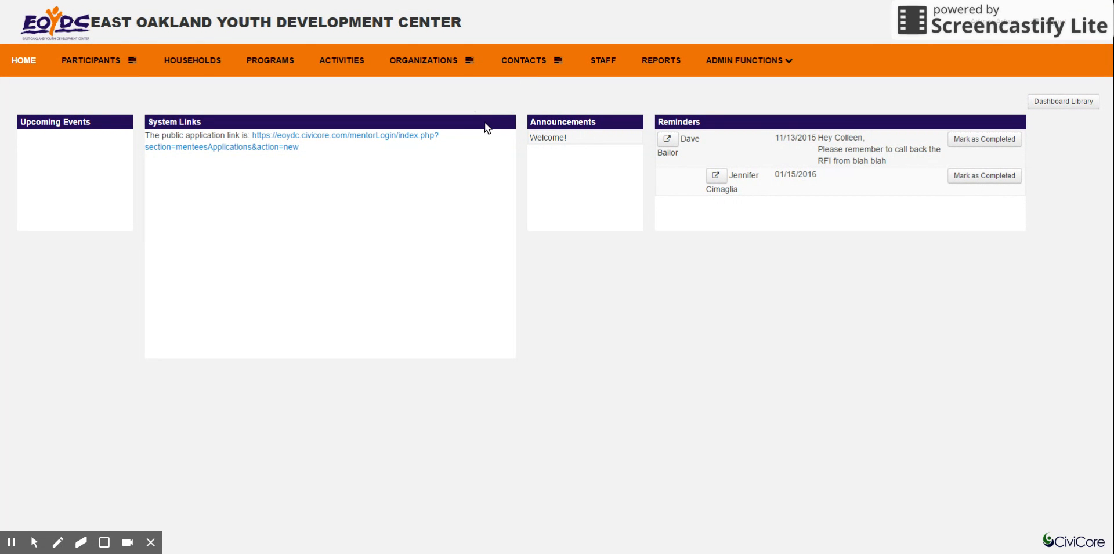
{"action": "left_click", "coordinate": [485, 109]}
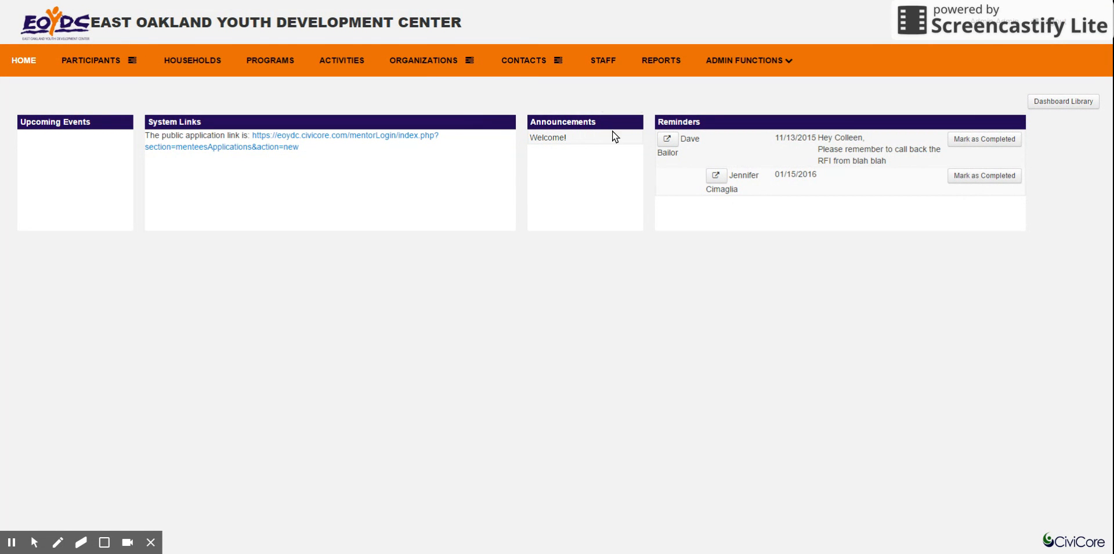
Arrange Announcements above System Links with Reminders beside Announcements, and remove the Upcoming Events widget.
{"action": "left_click_drag", "start_coordinate": [475, 173], "coordinate": [56, 123]}
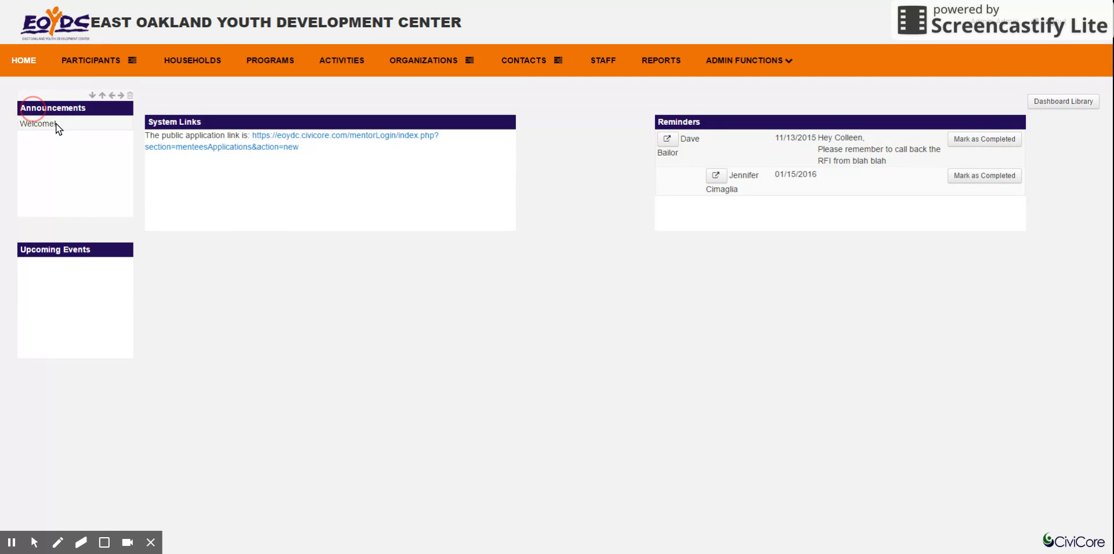
{"action": "left_click_drag", "start_coordinate": [288, 121], "coordinate": [102, 281]}
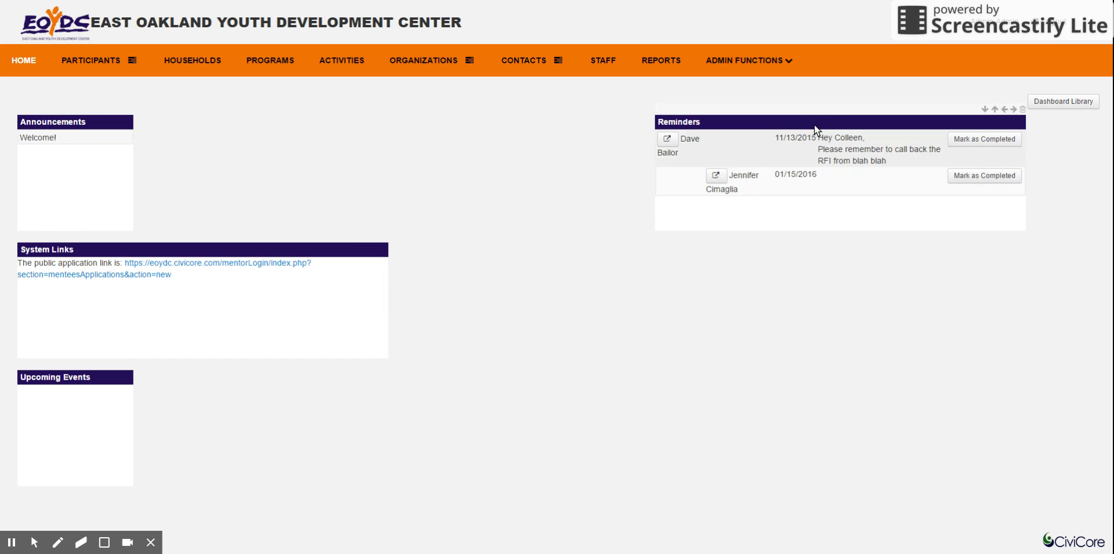
{"action": "left_click_drag", "start_coordinate": [816, 120], "coordinate": [295, 131]}
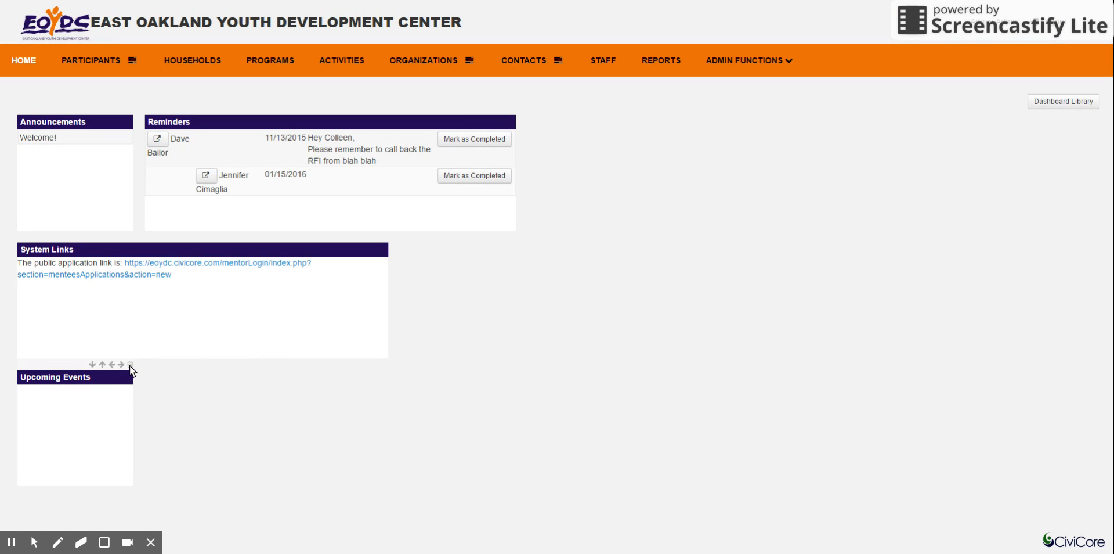
{"action": "left_click", "coordinate": [130, 365]}
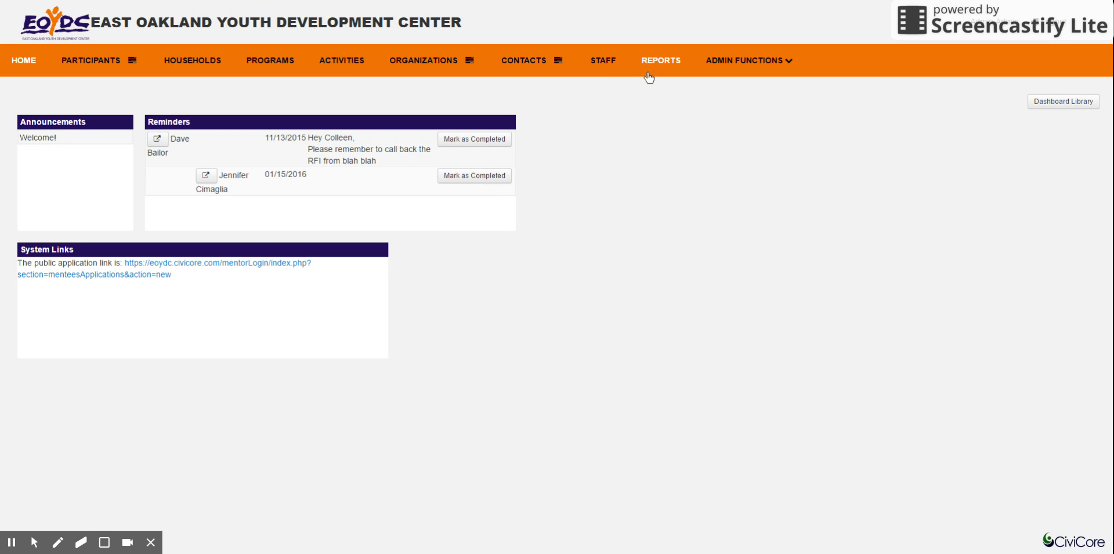
Filter the participants list by a first name and clear the filter again.
{"action": "mouse_move", "coordinate": [743, 72]}
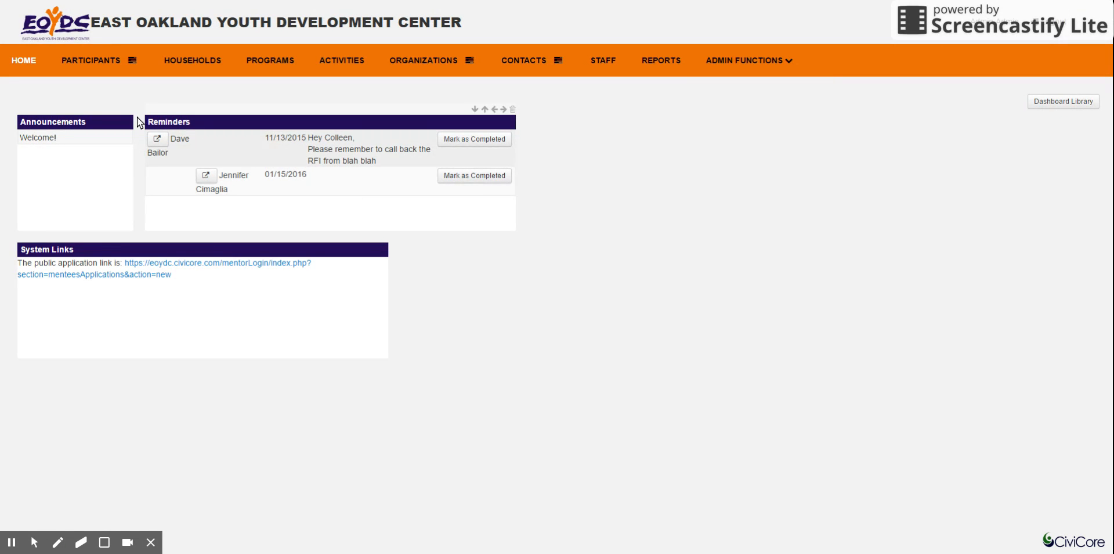
{"action": "left_click", "coordinate": [84, 61]}
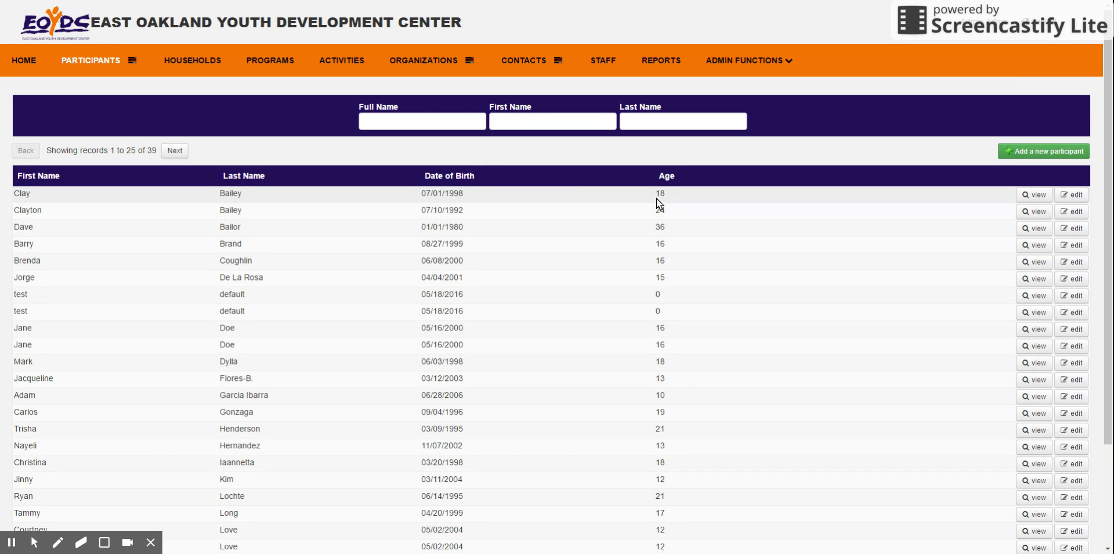
{"action": "left_click", "coordinate": [525, 127]}
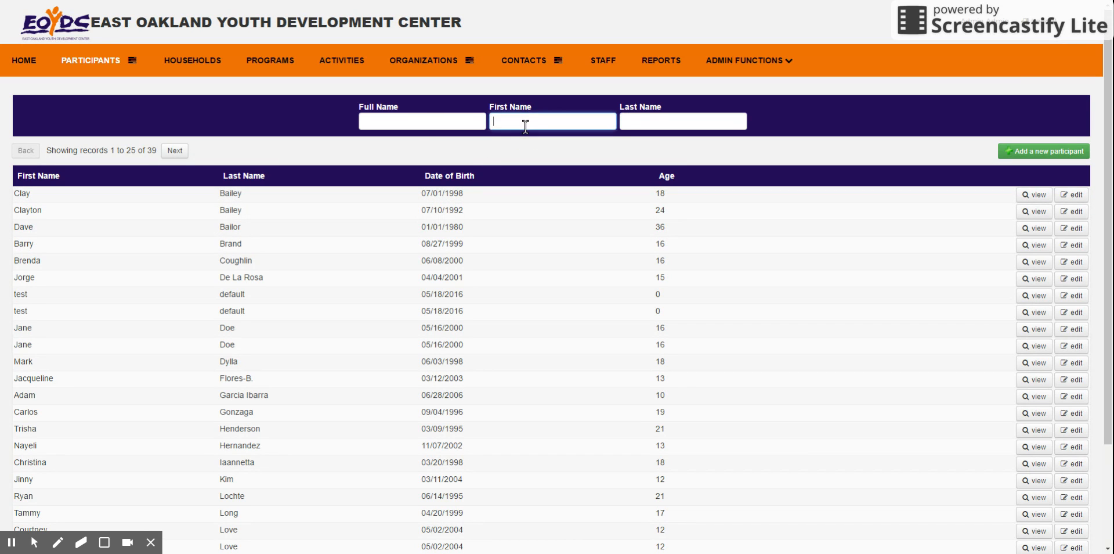
{"action": "type", "text": "amy"}
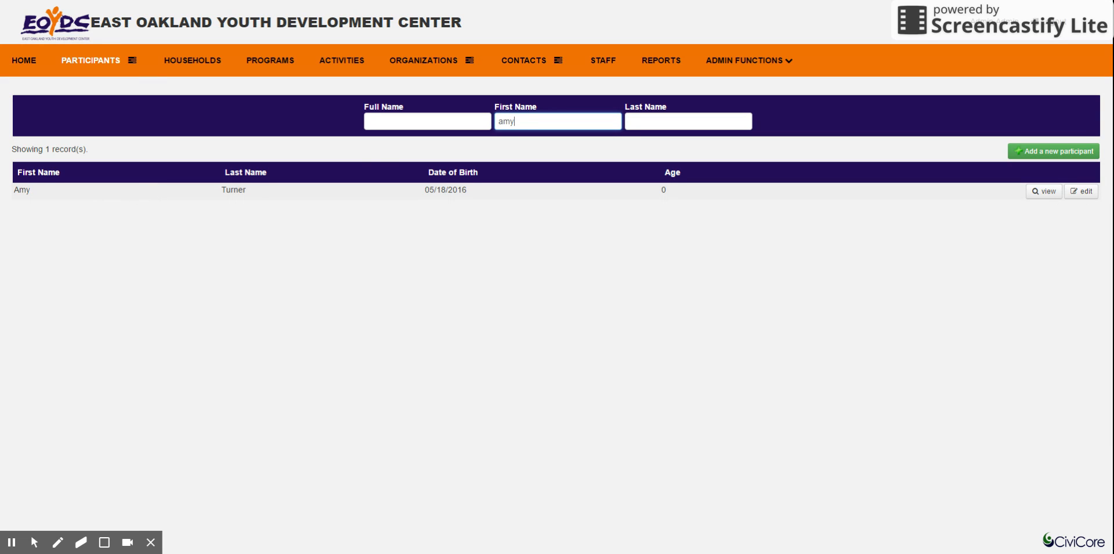
{"action": "key", "text": "BackSpace"}
{"action": "key", "text": "BackSpace"}
{"action": "key", "text": "BackSpace"}
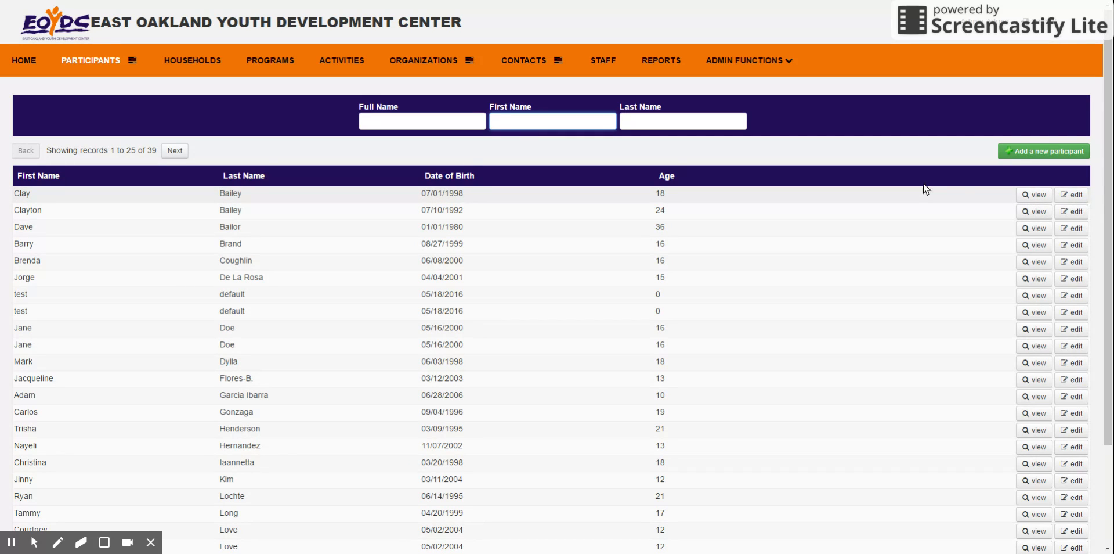
Start adding a participant, search by first name for an existing record, and open the matching record for editing.
{"action": "left_click", "coordinate": [1037, 151]}
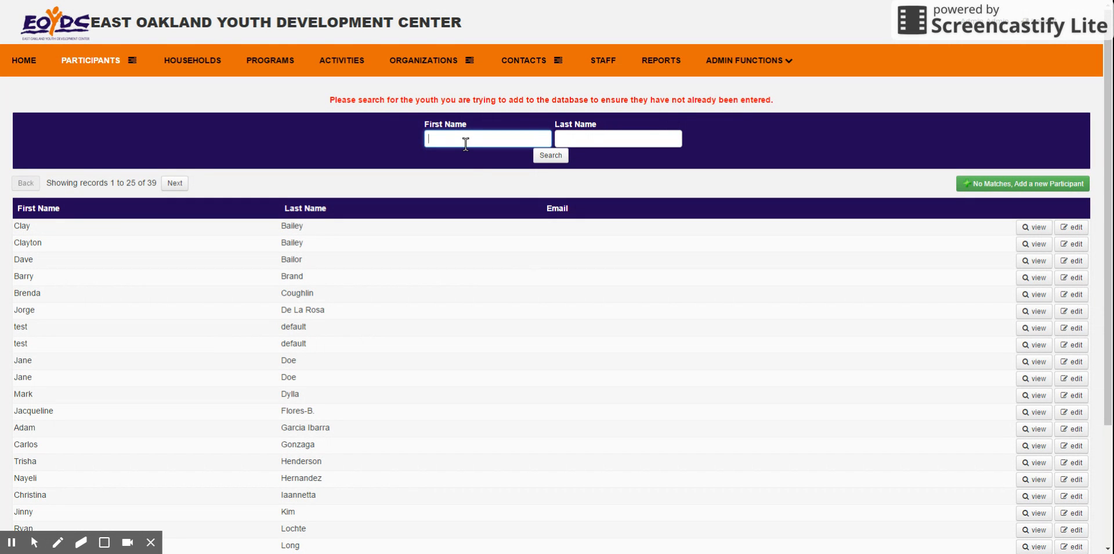
{"action": "type", "text": "amy"}
{"action": "left_click", "coordinate": [553, 155]}
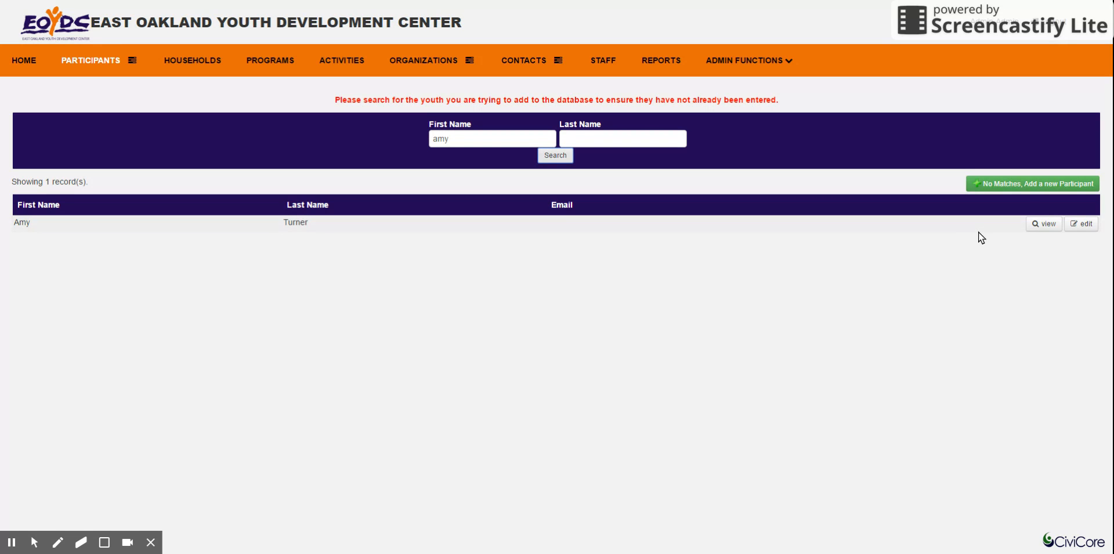
{"action": "left_click", "coordinate": [1080, 224]}
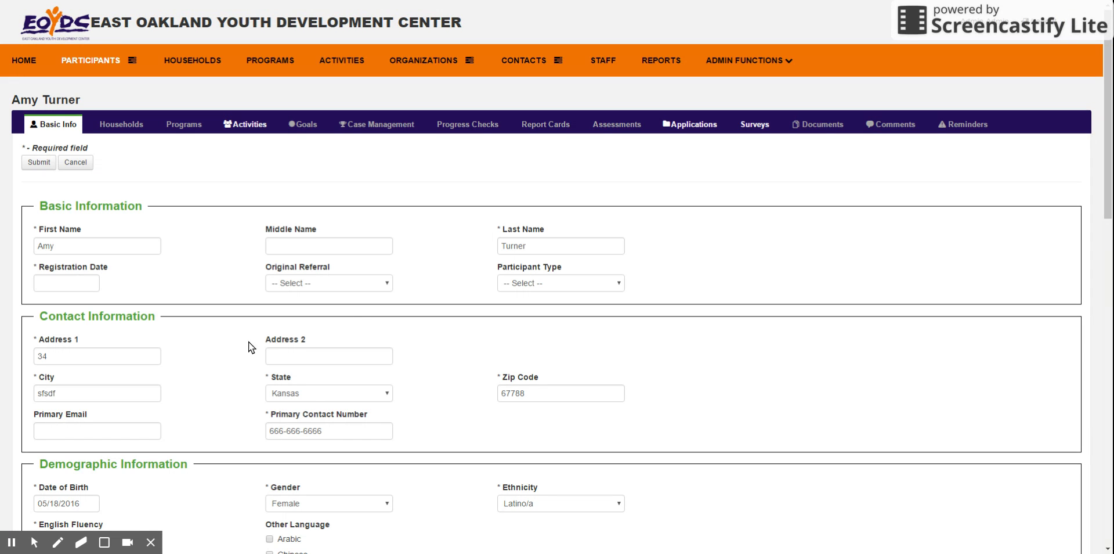
Enter the participant's primary email and try to submit the Basic Info form.
{"action": "left_click", "coordinate": [102, 430]}
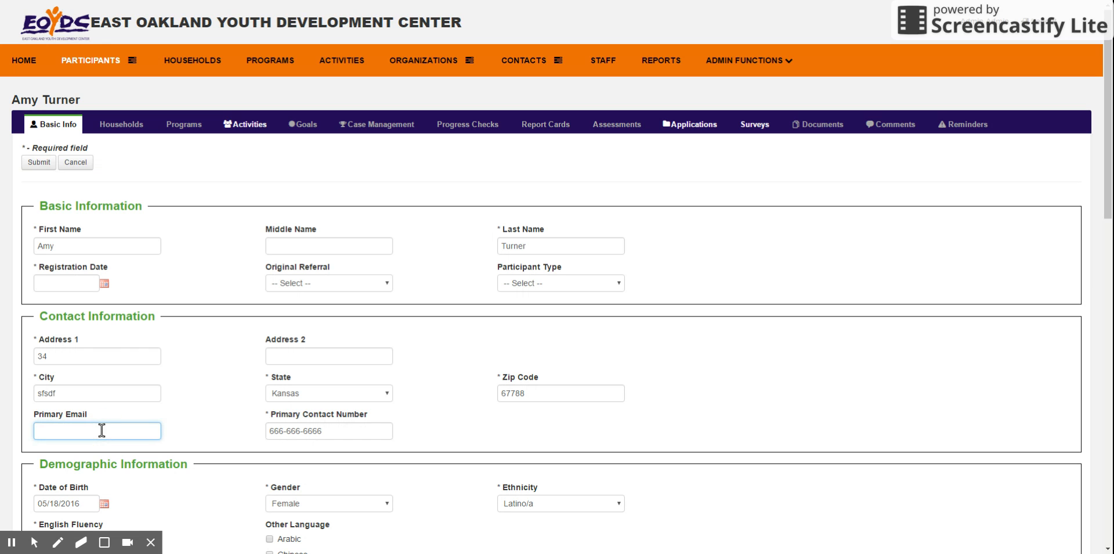
{"action": "left_click", "coordinate": [32, 161]}
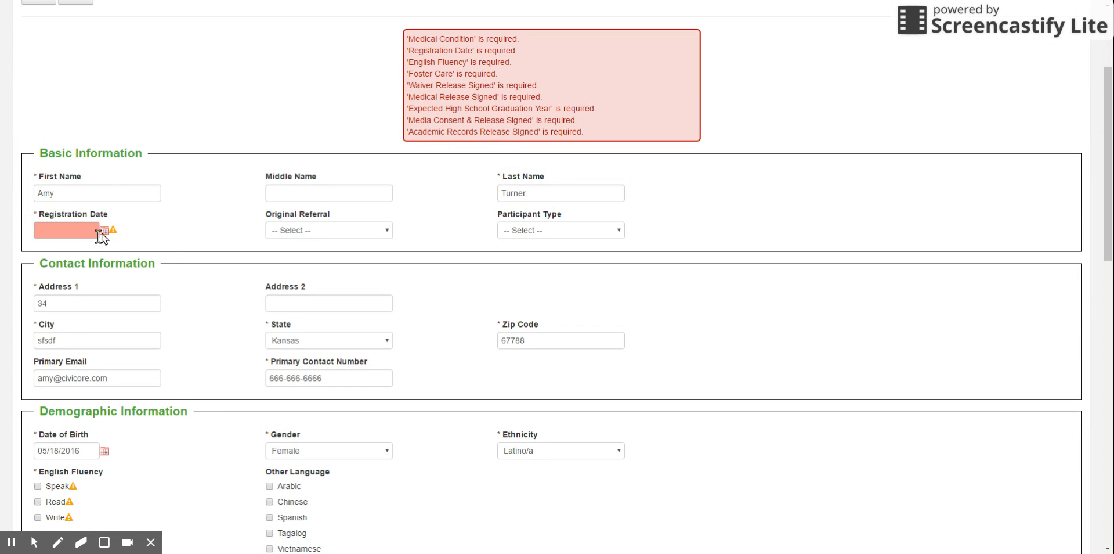
{"action": "left_click", "coordinate": [104, 232]}
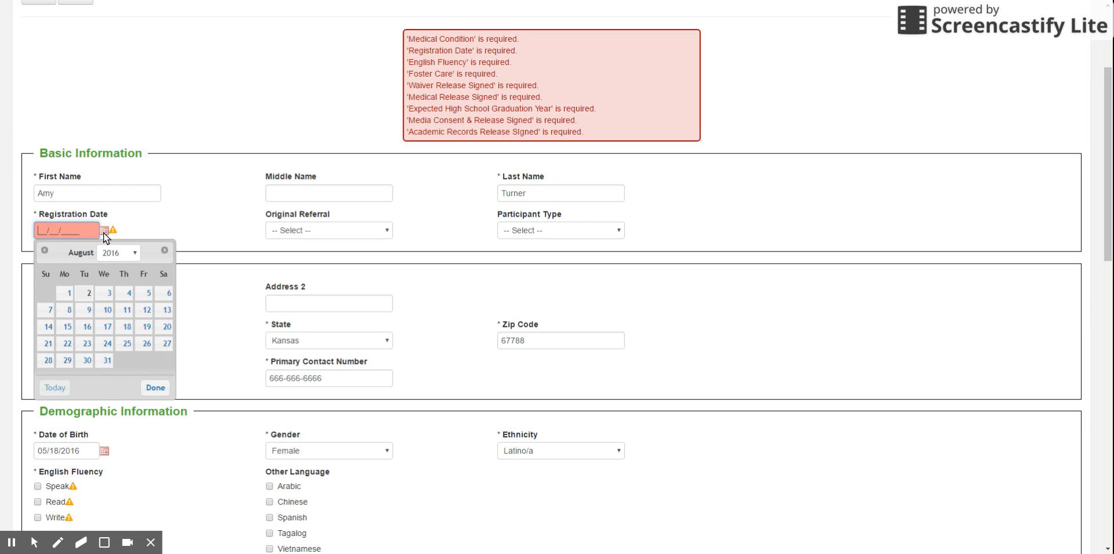
{"action": "left_click", "coordinate": [172, 206]}
{"action": "scroll", "coordinate": [173, 207], "scroll_direction": "up", "scroll_amount": 3}
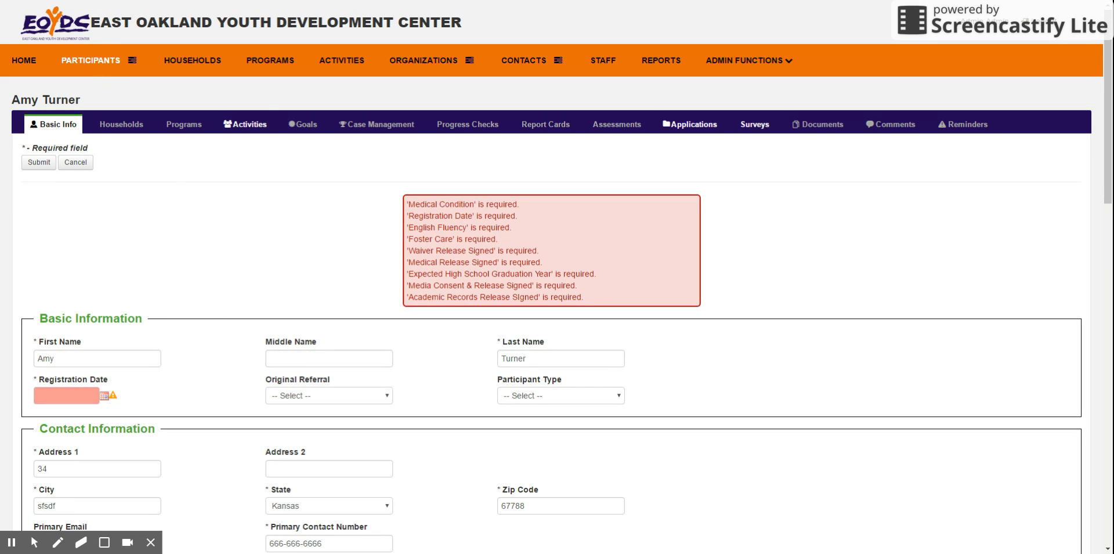
Check for an existing youth record by first name and open a blank form for a new participant.
{"action": "left_click", "coordinate": [132, 60]}
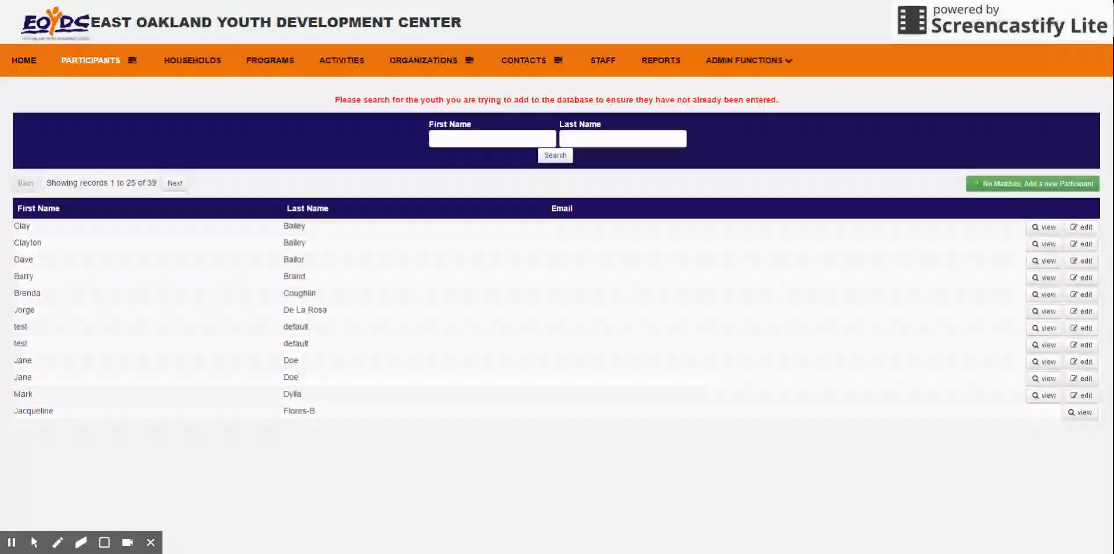
{"action": "left_click", "coordinate": [455, 139]}
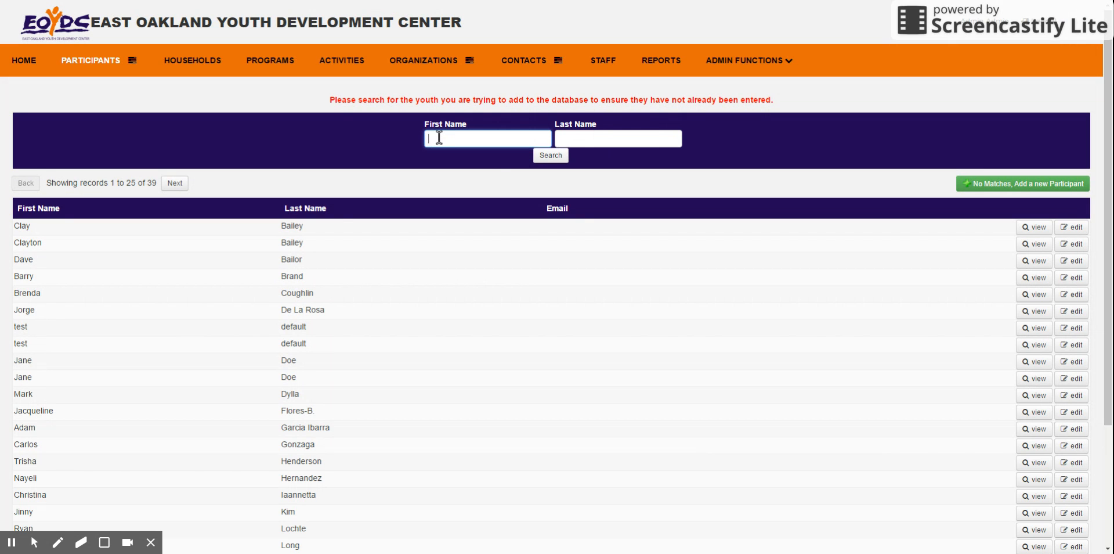
{"action": "type", "text": "andy"}
{"action": "left_click", "coordinate": [550, 155]}
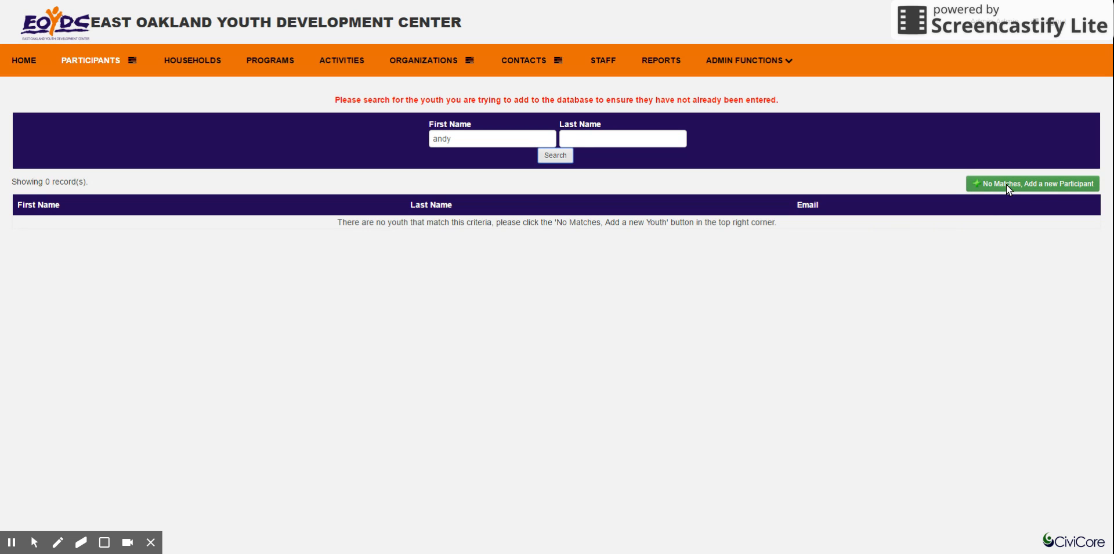
{"action": "left_click", "coordinate": [1044, 183]}
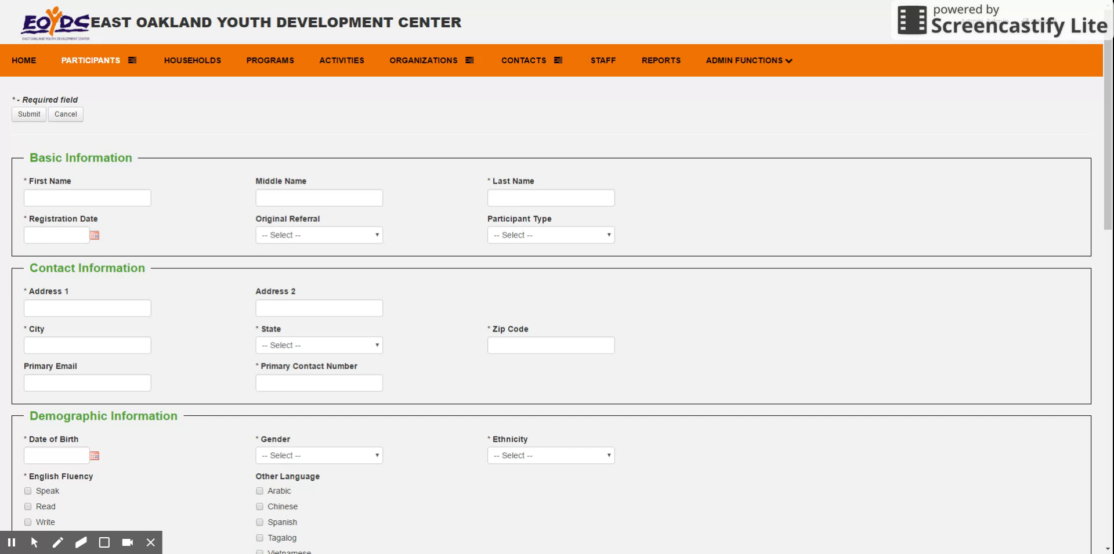
Under English Fluency in the new participant form, tick all three options, then leave only Speak selected.
{"action": "scroll", "coordinate": [428, 387], "scroll_direction": "down", "scroll_amount": 5}
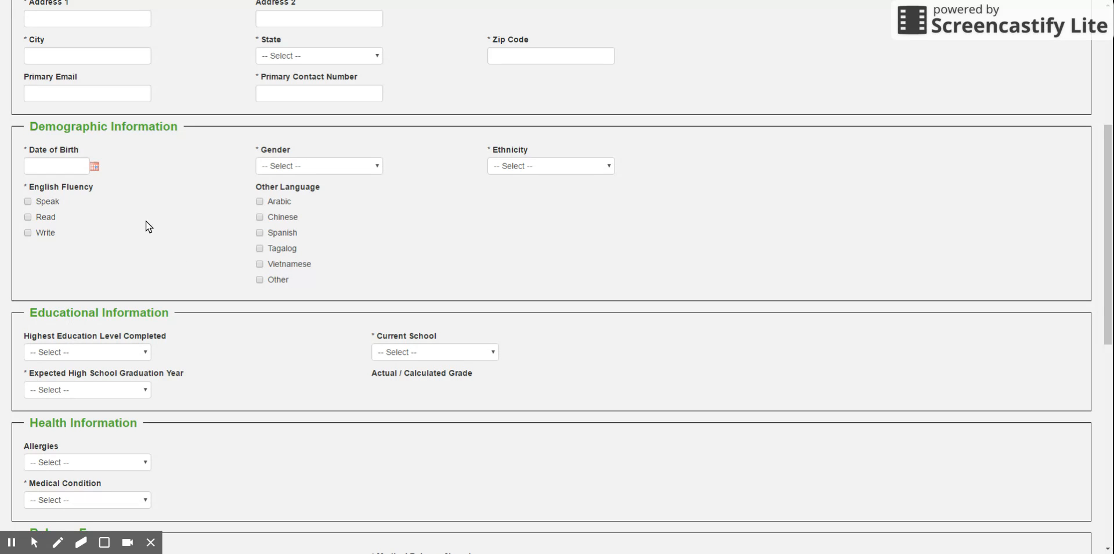
{"action": "left_click", "coordinate": [28, 202]}
{"action": "left_click", "coordinate": [28, 220]}
{"action": "left_click", "coordinate": [27, 231]}
{"action": "left_click", "coordinate": [26, 232]}
{"action": "left_click", "coordinate": [26, 217]}
{"action": "scroll", "coordinate": [85, 224], "scroll_direction": "up", "scroll_amount": 3}
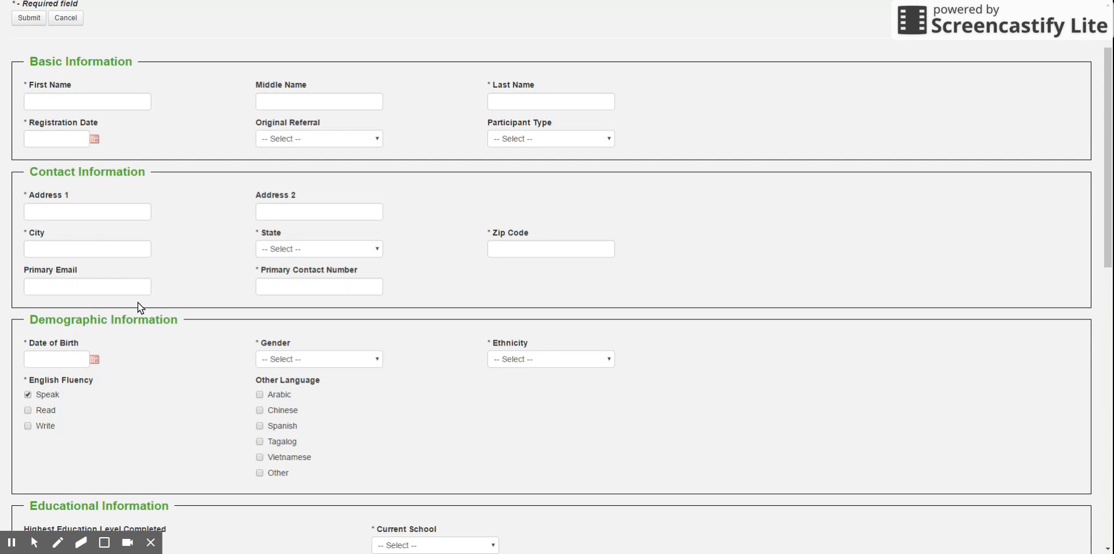
Look through the new participant form's sections, from Basic Information down to Release Forms and Other Information.
{"action": "left_click", "coordinate": [119, 286]}
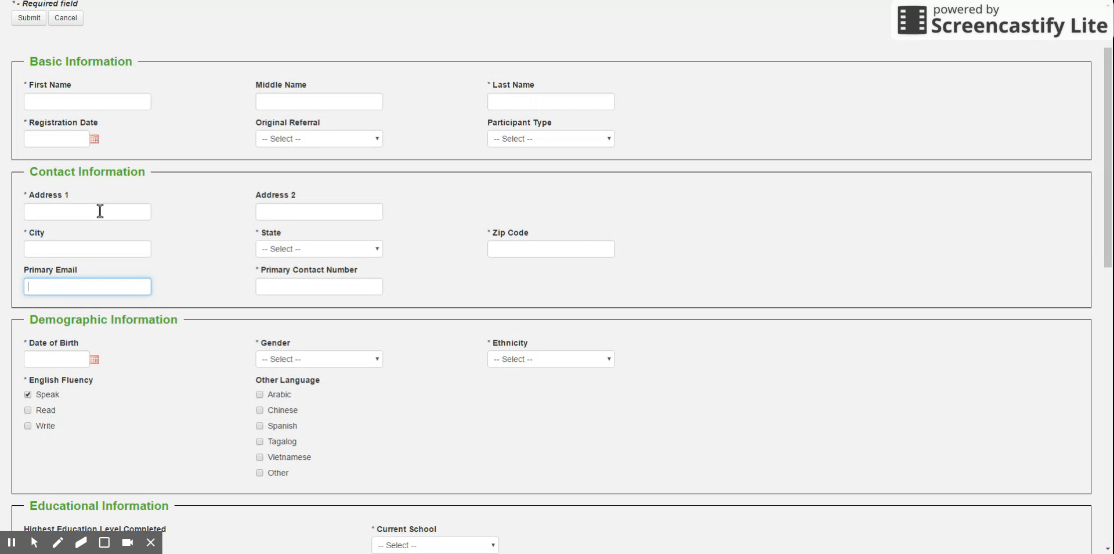
{"action": "scroll", "coordinate": [178, 232], "scroll_direction": "up", "scroll_amount": 2}
{"action": "scroll", "coordinate": [215, 193], "scroll_direction": "down", "scroll_amount": 1}
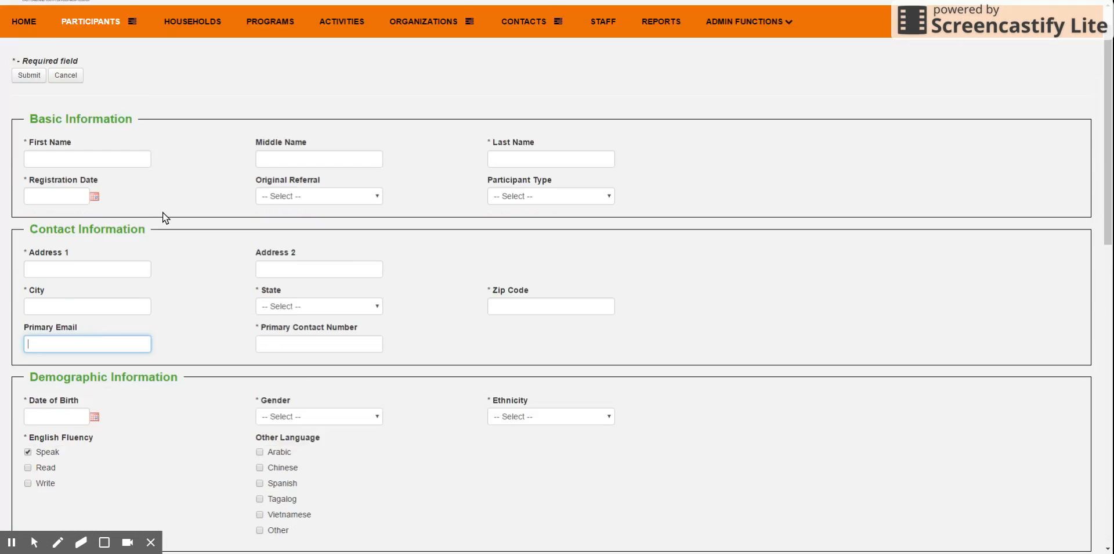
{"action": "scroll", "coordinate": [156, 288], "scroll_direction": "down", "scroll_amount": 8}
{"action": "scroll", "coordinate": [155, 288], "scroll_direction": "down", "scroll_amount": 4}
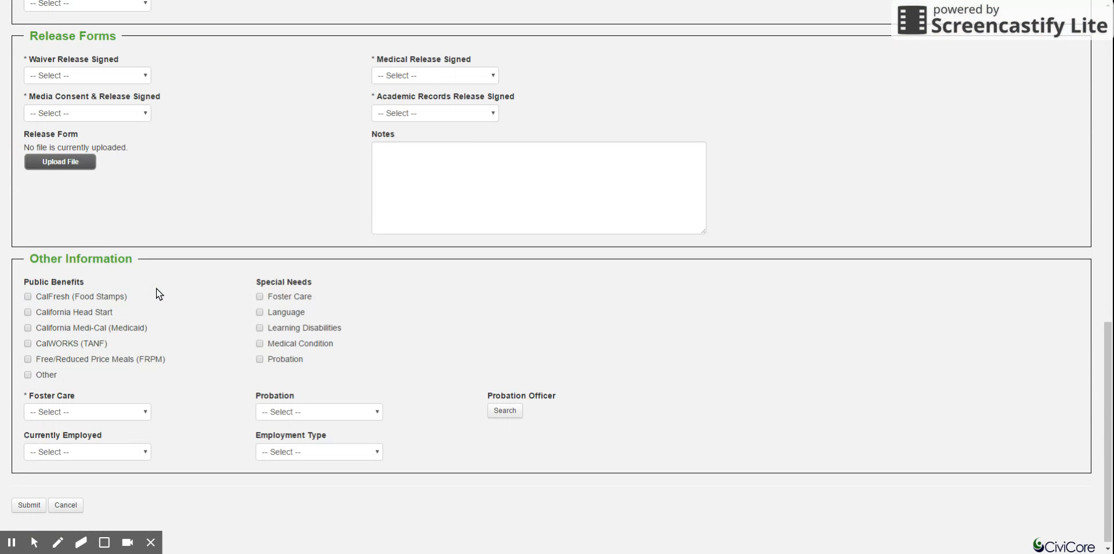
{"action": "left_click", "coordinate": [29, 500]}
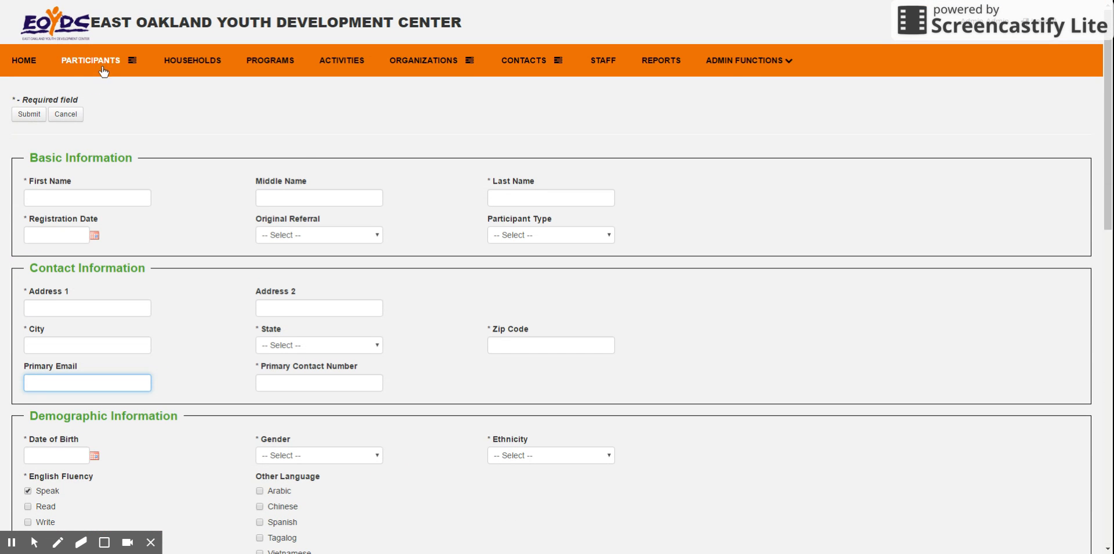
{"action": "left_click", "coordinate": [292, 136]}
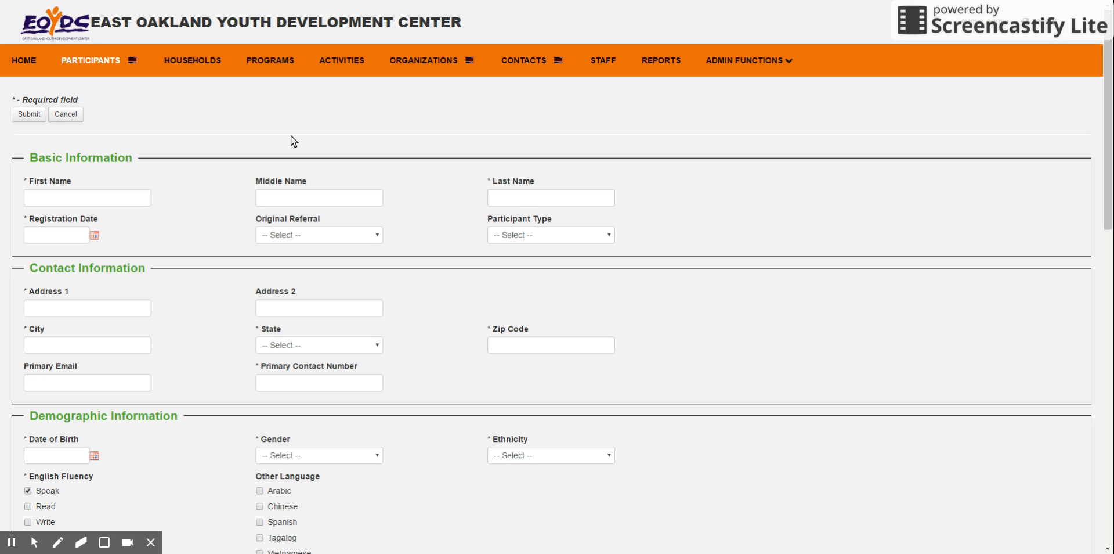
Examine an existing participant's record, including the Basic Info, Activities and Households sections.
{"action": "key", "text": "alt+Left"}
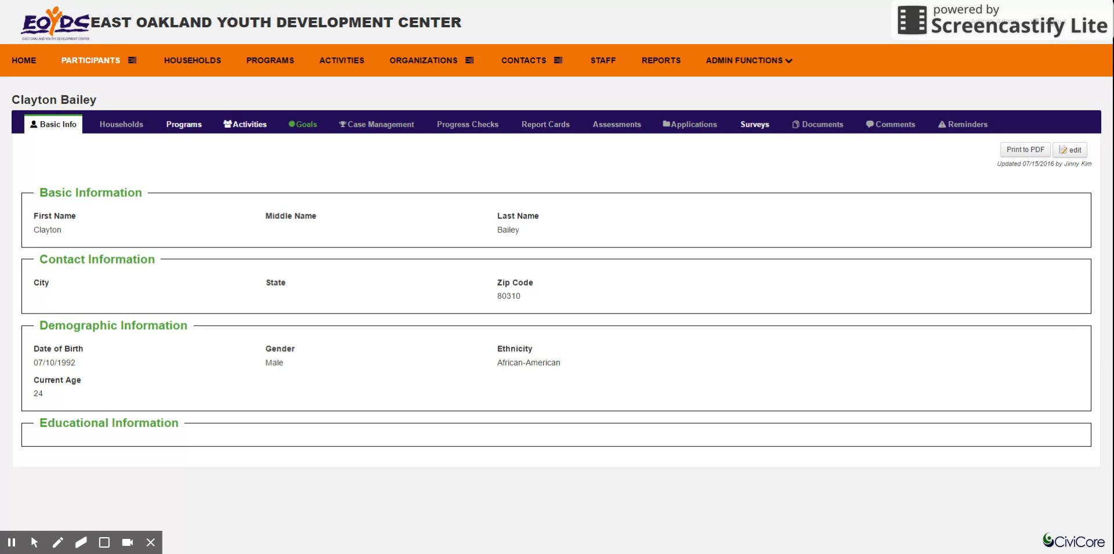
{"action": "double_click", "coordinate": [39, 103]}
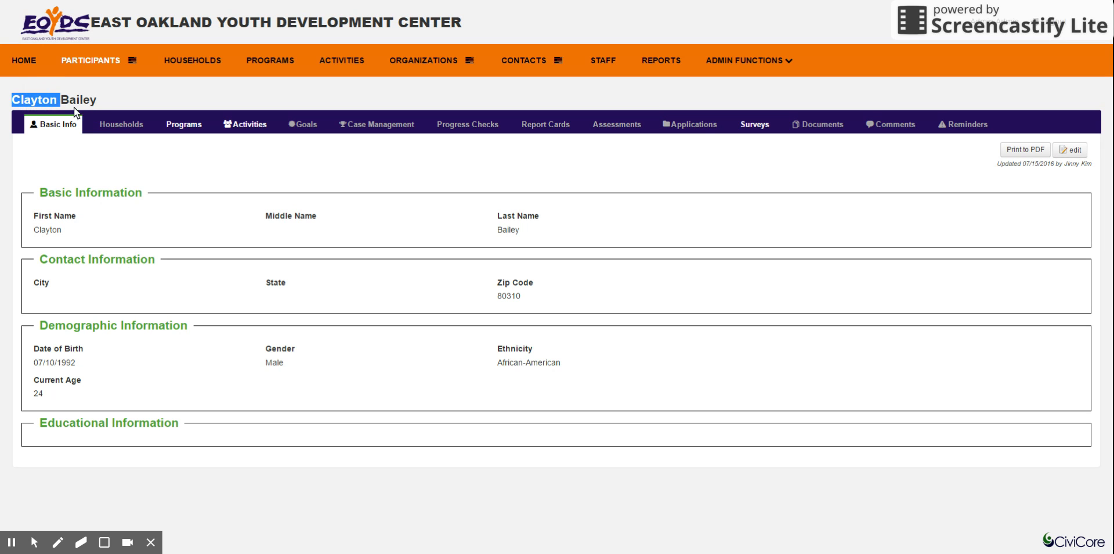
{"action": "left_click", "coordinate": [146, 166]}
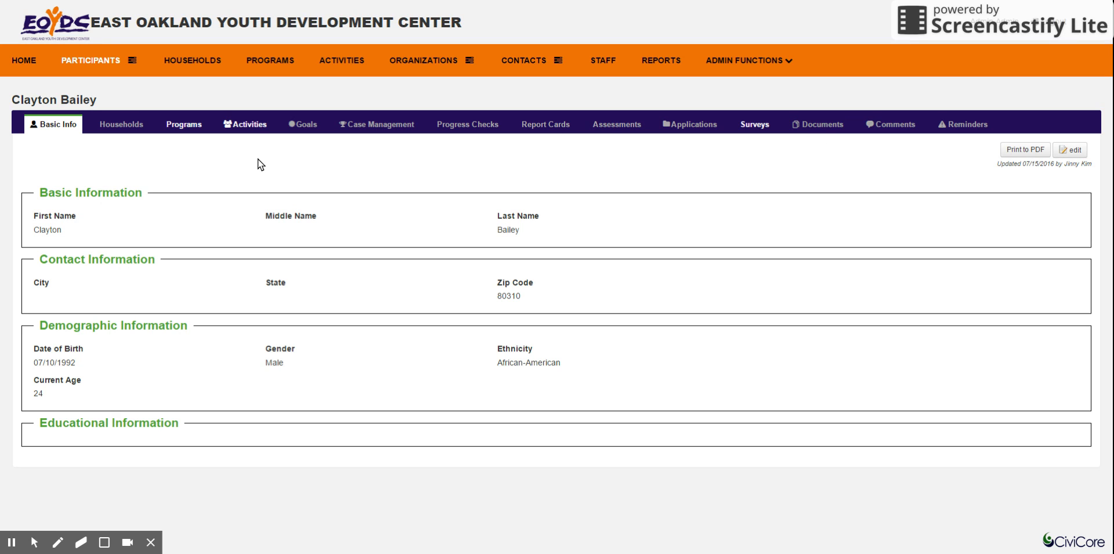
{"action": "left_click", "coordinate": [249, 125]}
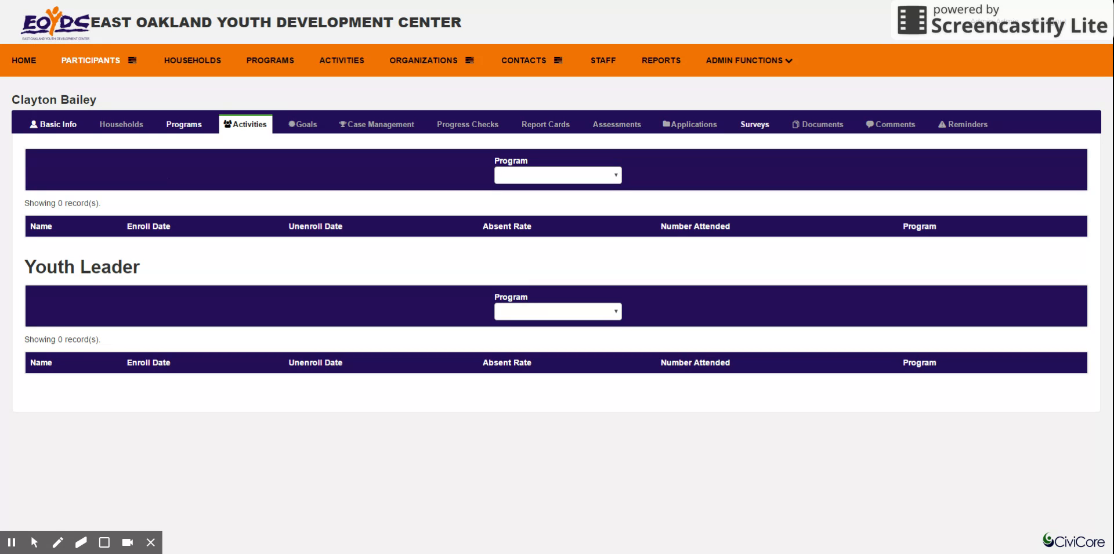
{"action": "key", "text": "alt+Left"}
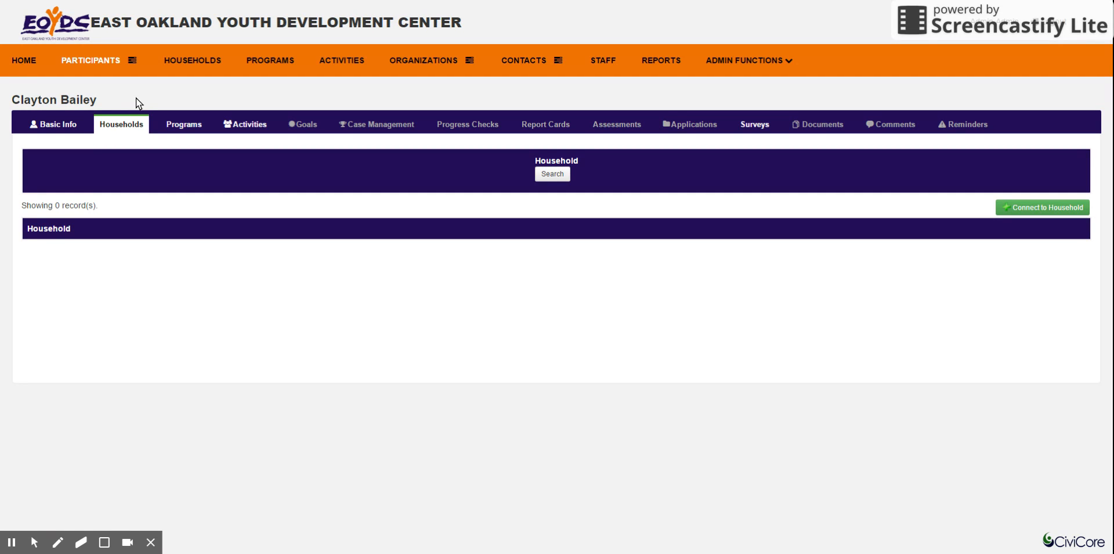
Run a quick search of the participants by a first name.
{"action": "left_click", "coordinate": [133, 61]}
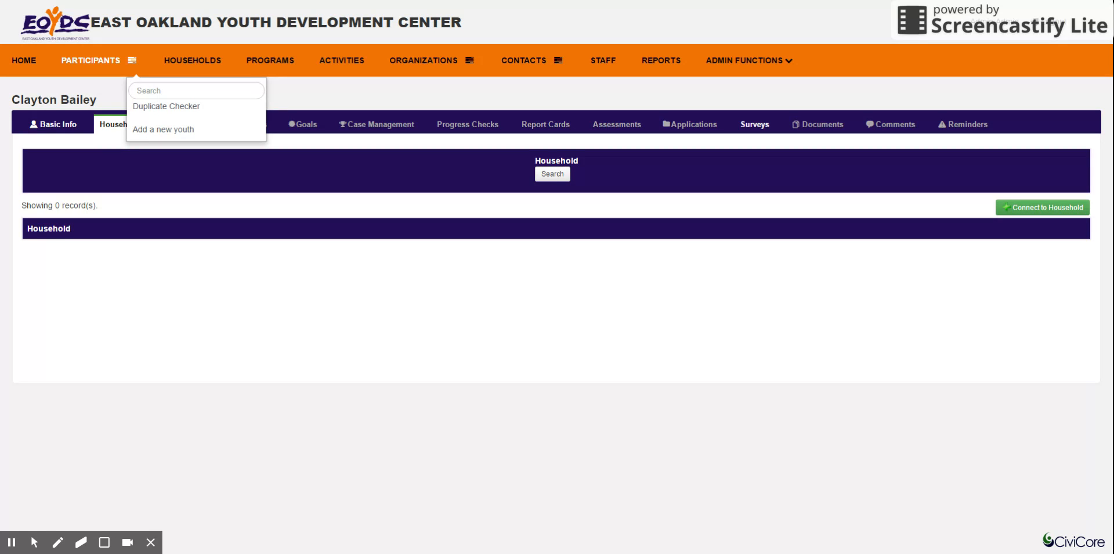
{"action": "left_click", "coordinate": [152, 90]}
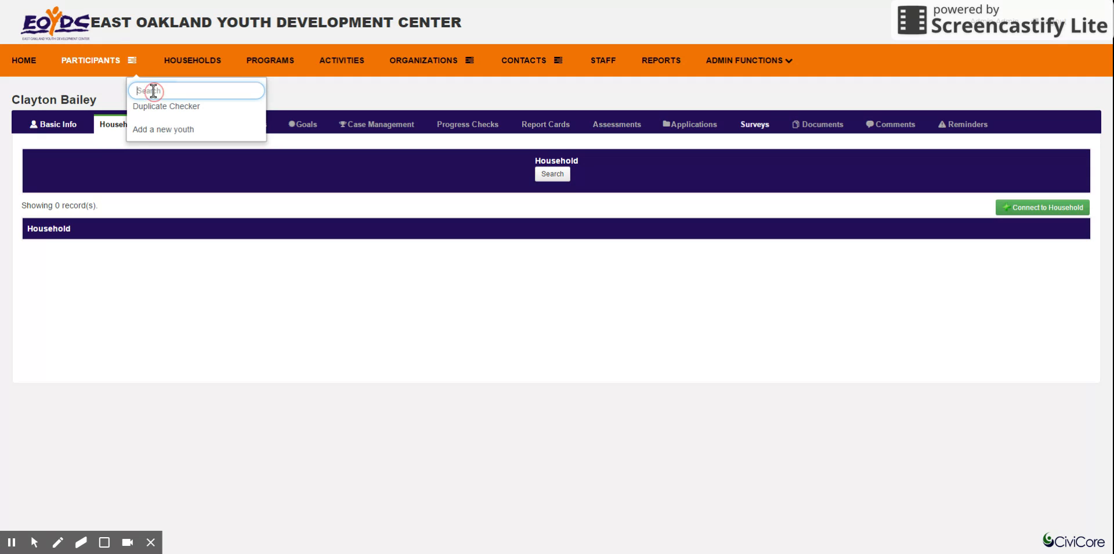
{"action": "type", "text": "clayton"}
{"action": "key", "text": "Return"}
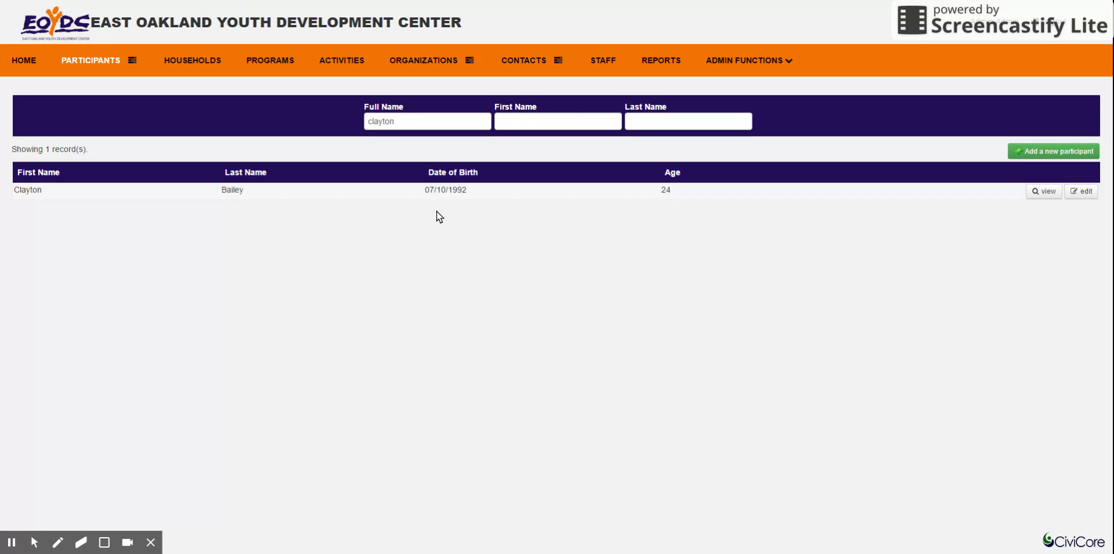
Run the Duplicate Checker for participants and open the second listed pair of duplicates for comparison and merging.
{"action": "left_click", "coordinate": [138, 64]}
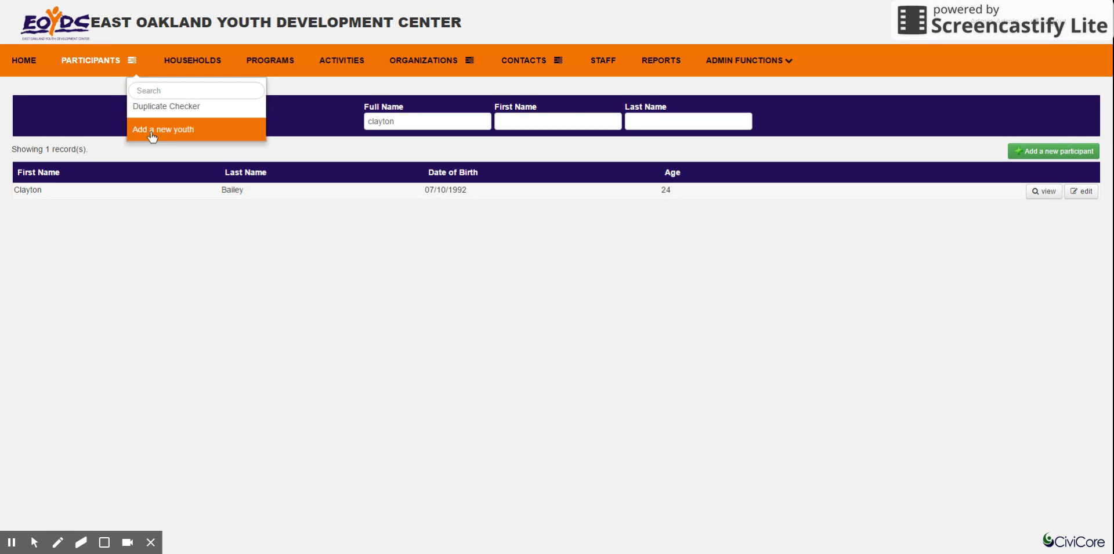
{"action": "left_click", "coordinate": [164, 131]}
{"action": "left_click", "coordinate": [135, 61]}
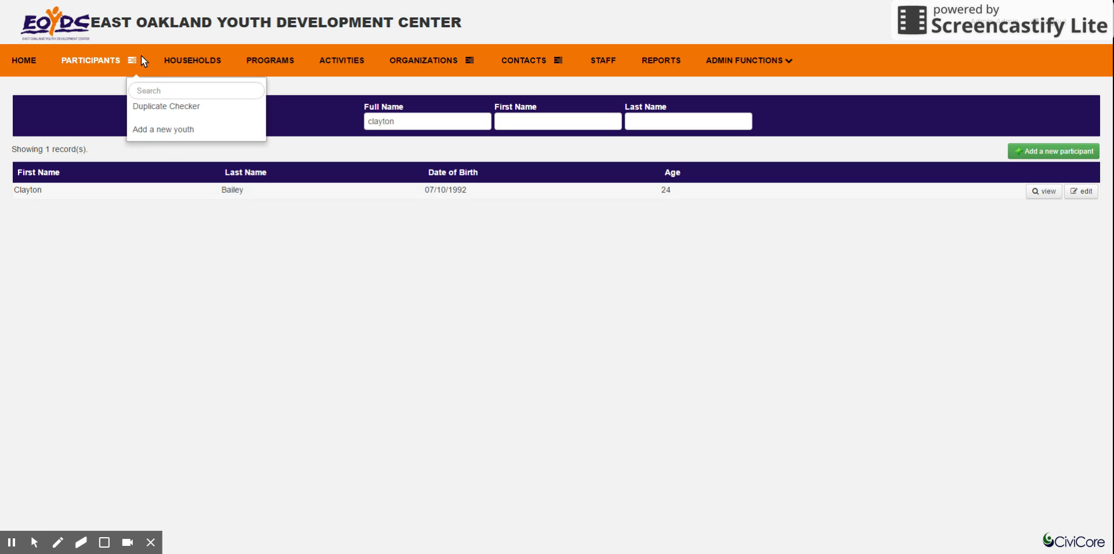
{"action": "left_click", "coordinate": [163, 113]}
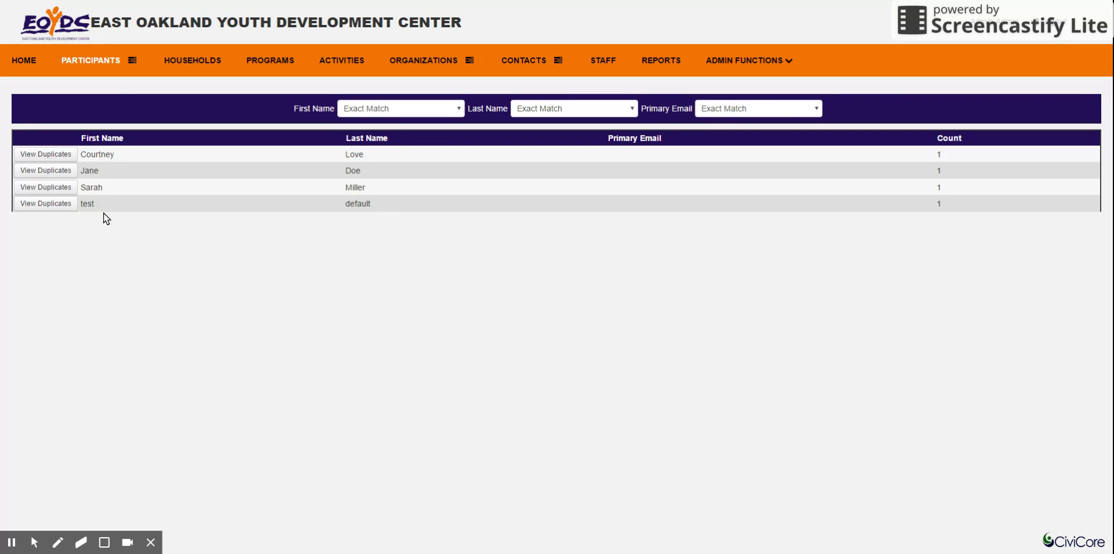
{"action": "left_click", "coordinate": [46, 171]}
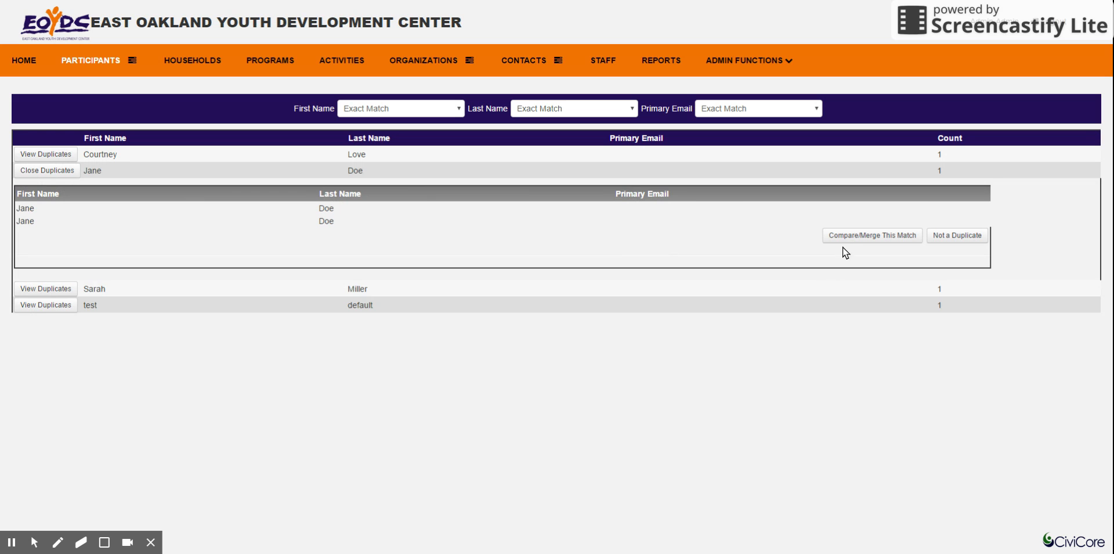
{"action": "left_click", "coordinate": [857, 236]}
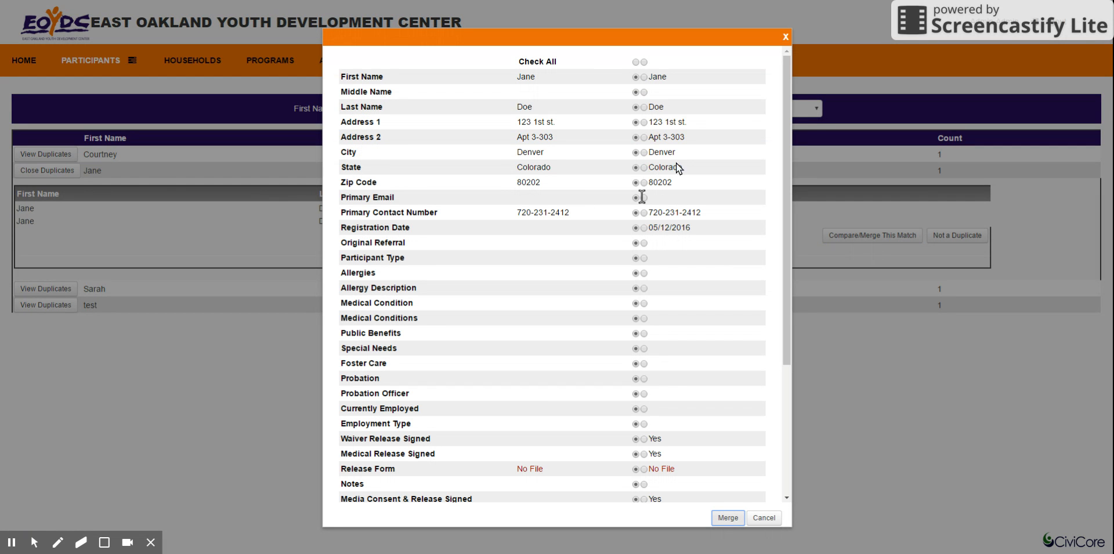
Merge the two duplicates, keeping the second record's Registration Date 05/12/2016 and Academic Records Release Signed as Yes, and return to the participants list.
{"action": "left_click", "coordinate": [645, 228]}
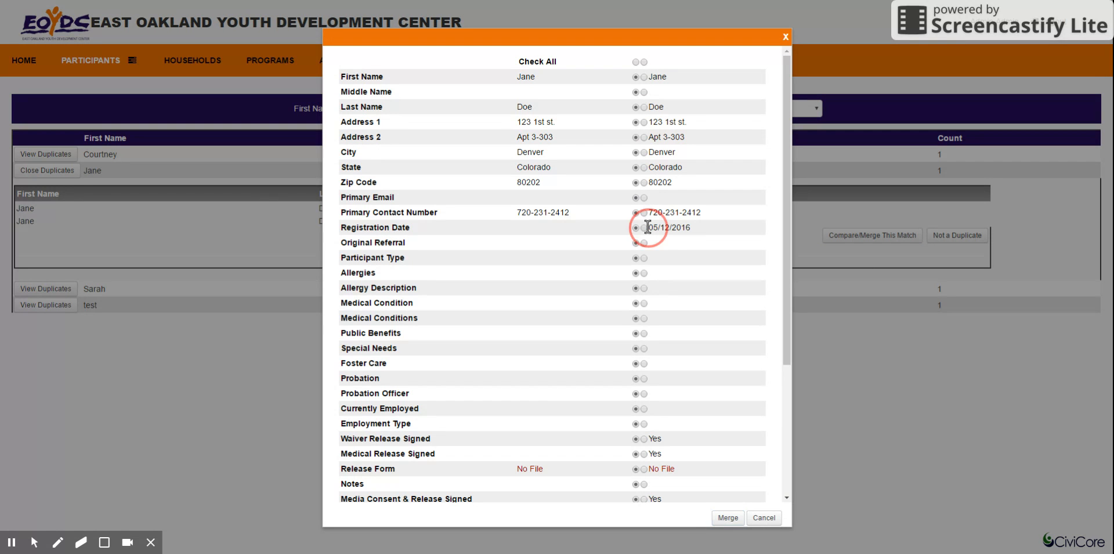
{"action": "scroll", "coordinate": [678, 243], "scroll_direction": "down", "scroll_amount": 3}
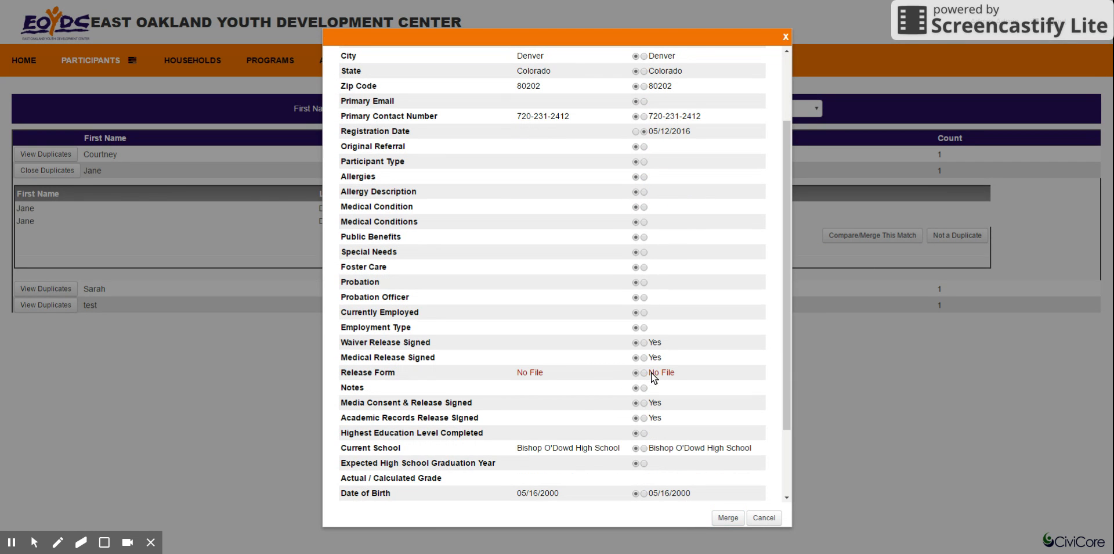
{"action": "left_click", "coordinate": [644, 417]}
{"action": "scroll", "coordinate": [668, 422], "scroll_direction": "down", "scroll_amount": 3}
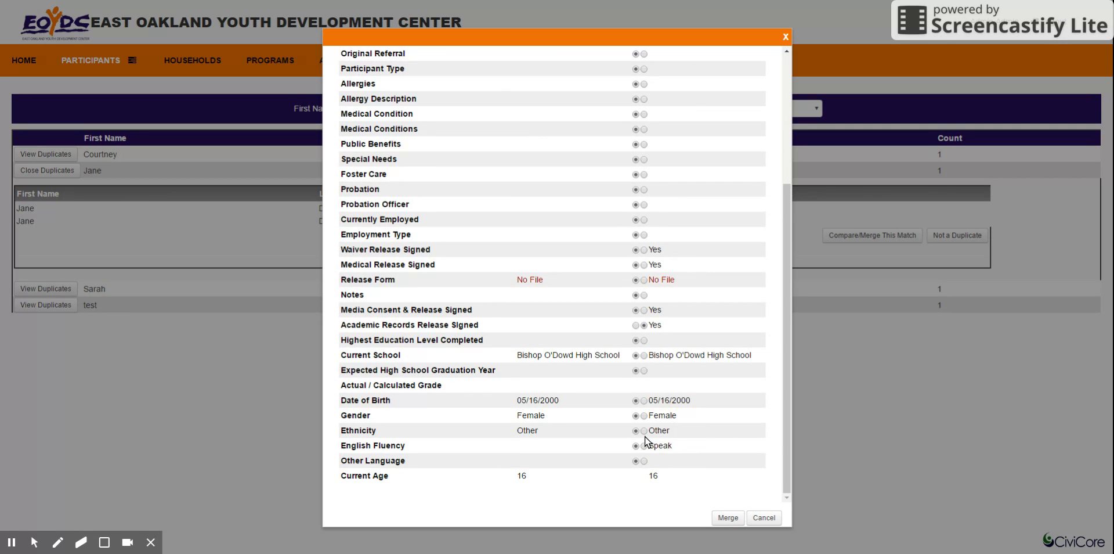
{"action": "left_click", "coordinate": [727, 518]}
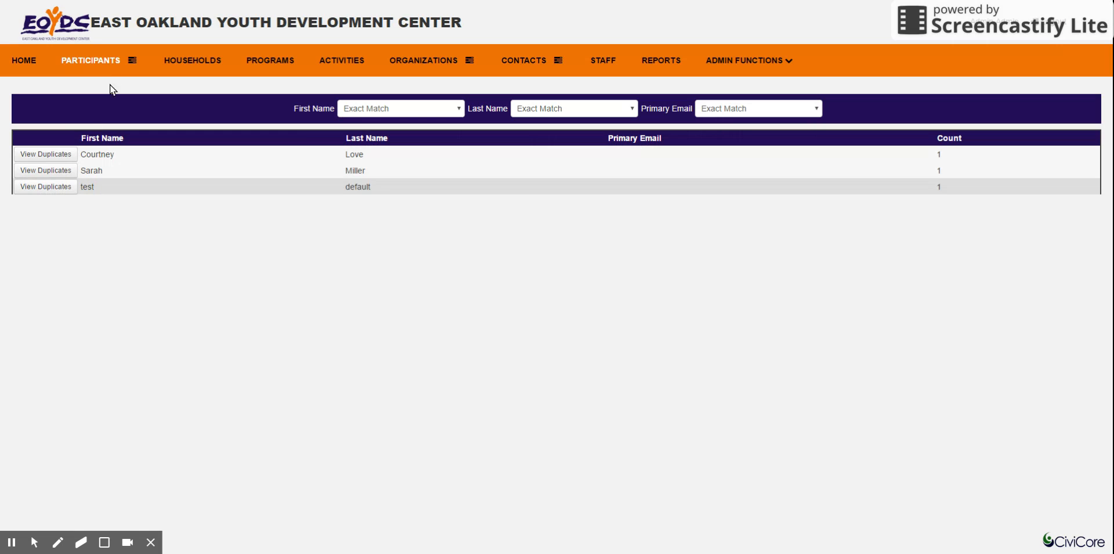
{"action": "left_click", "coordinate": [96, 60]}
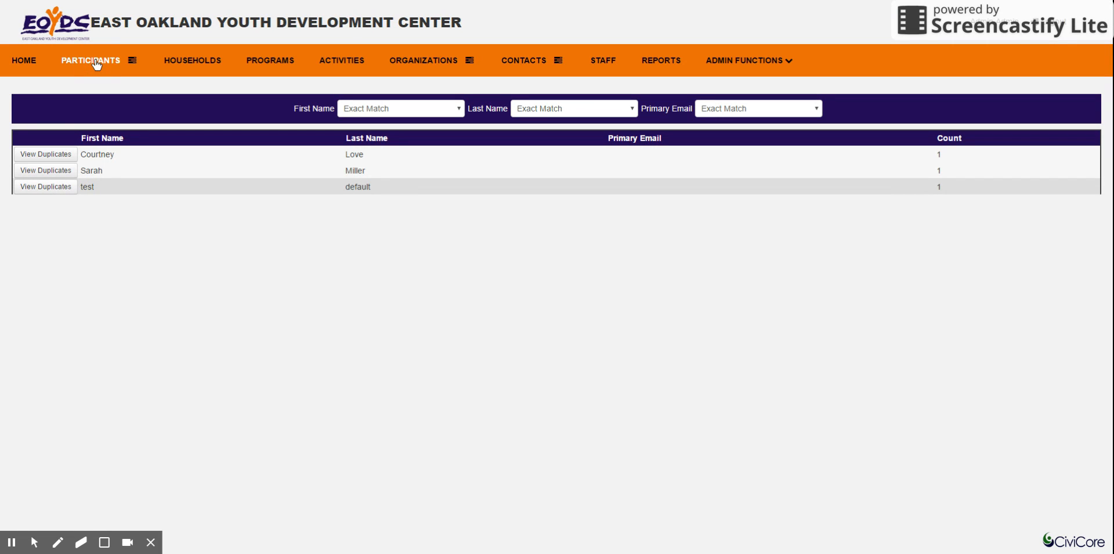